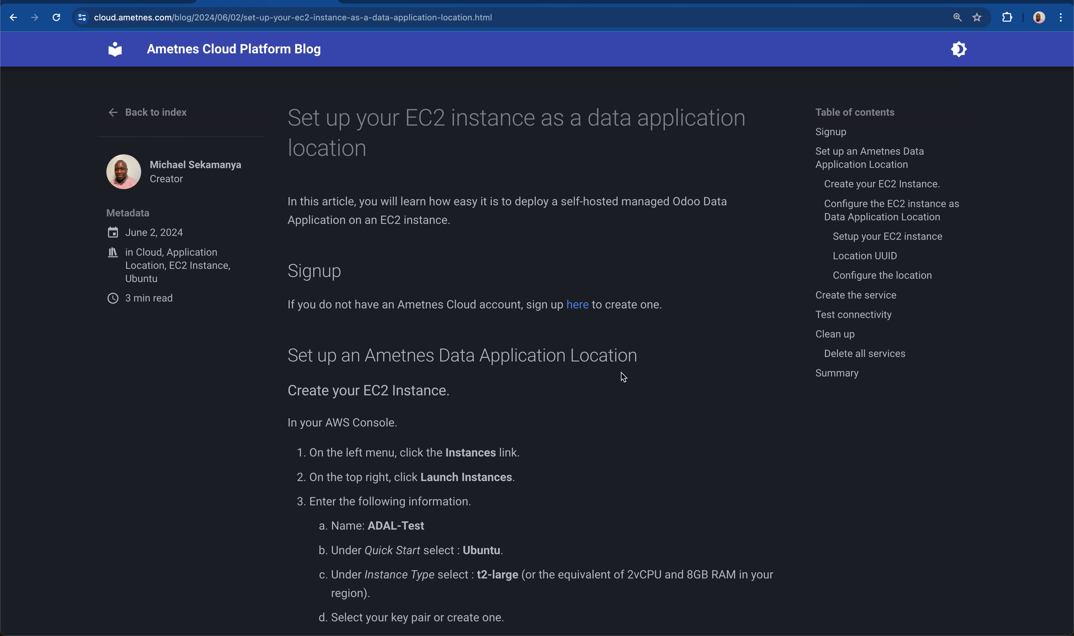
Review the blog article's instructions for creating the EC2 instance and configuring it as a data application location
scroll(546, 360, "down", 3)
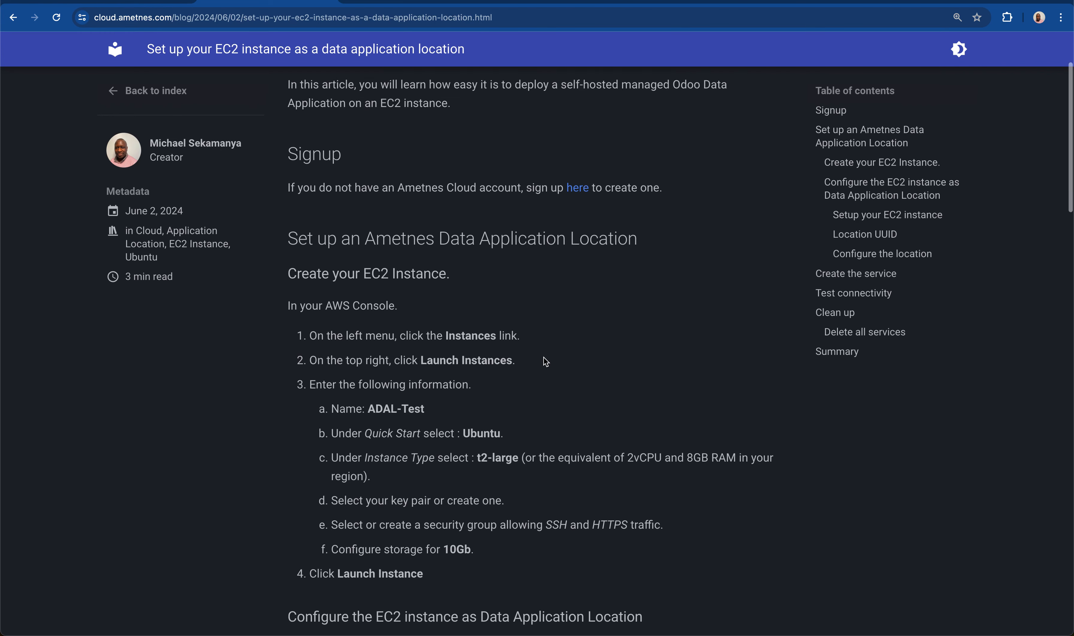
scroll(547, 362, "up", 4)
scroll(546, 363, "down", 2)
scroll(547, 363, "down", 3)
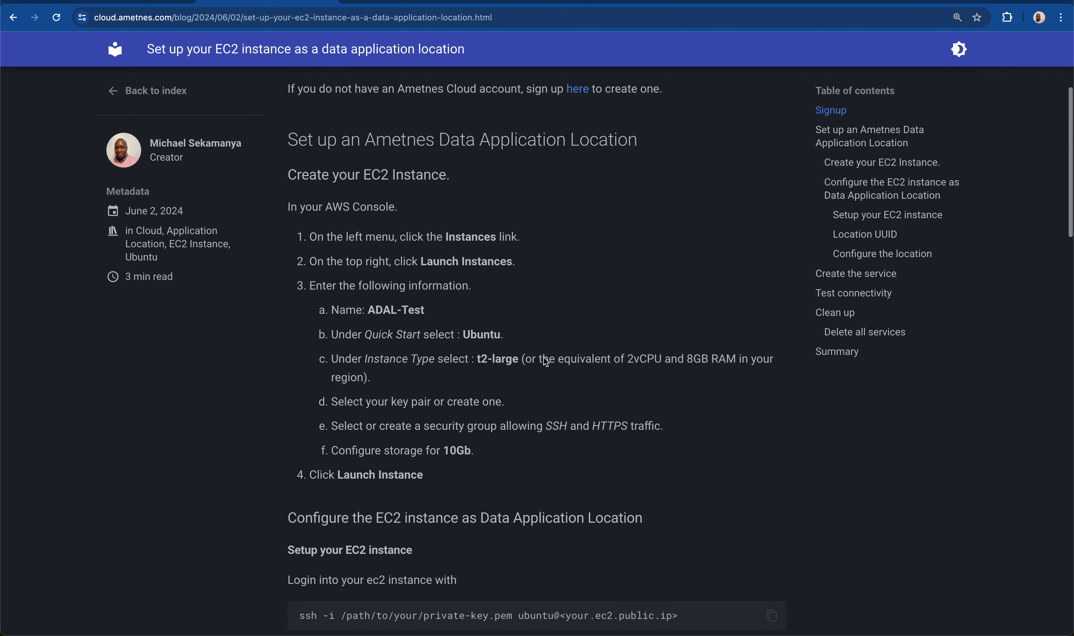
scroll(546, 362, "down", 3)
scroll(546, 362, "up", 4)
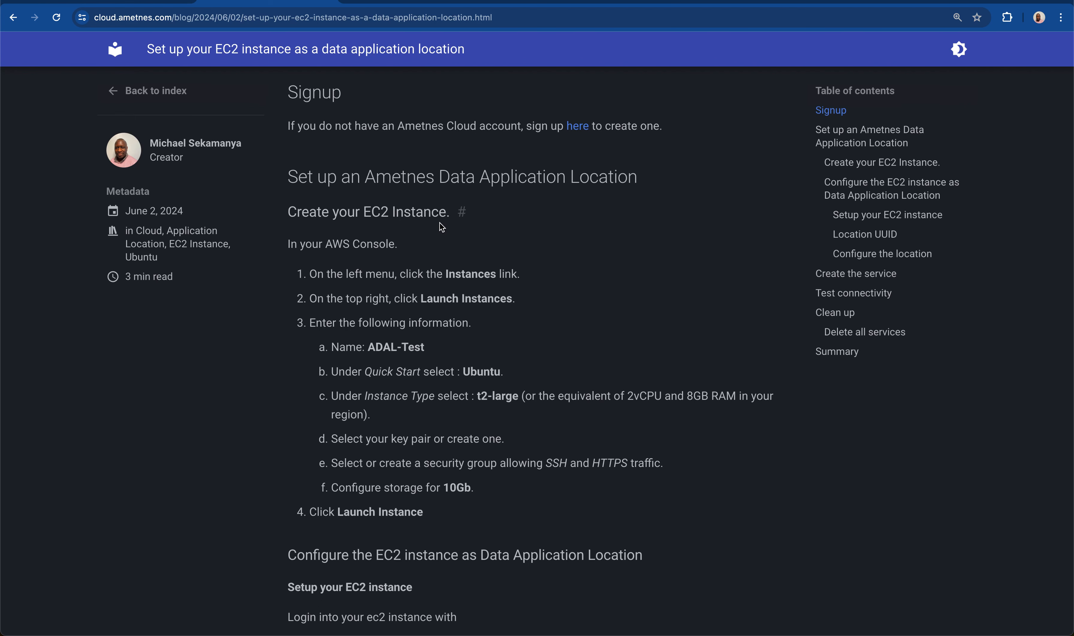
Switch to the AWS EC2 console, start launching a new instance and name it adal-test
left_click(149, 1)
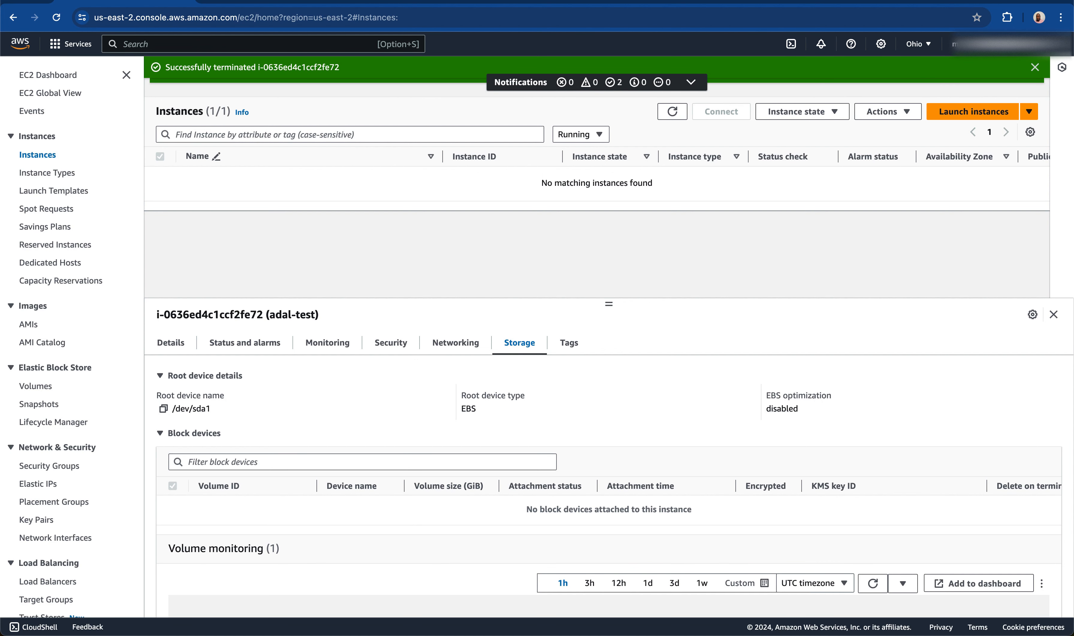
left_click(990, 113)
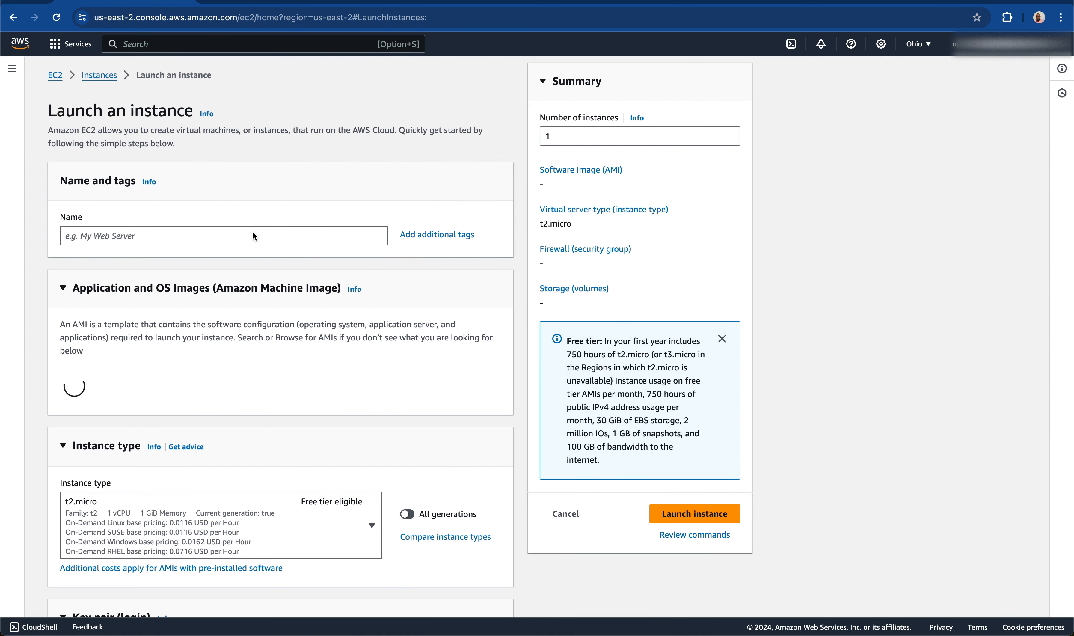
left_click(242, 234)
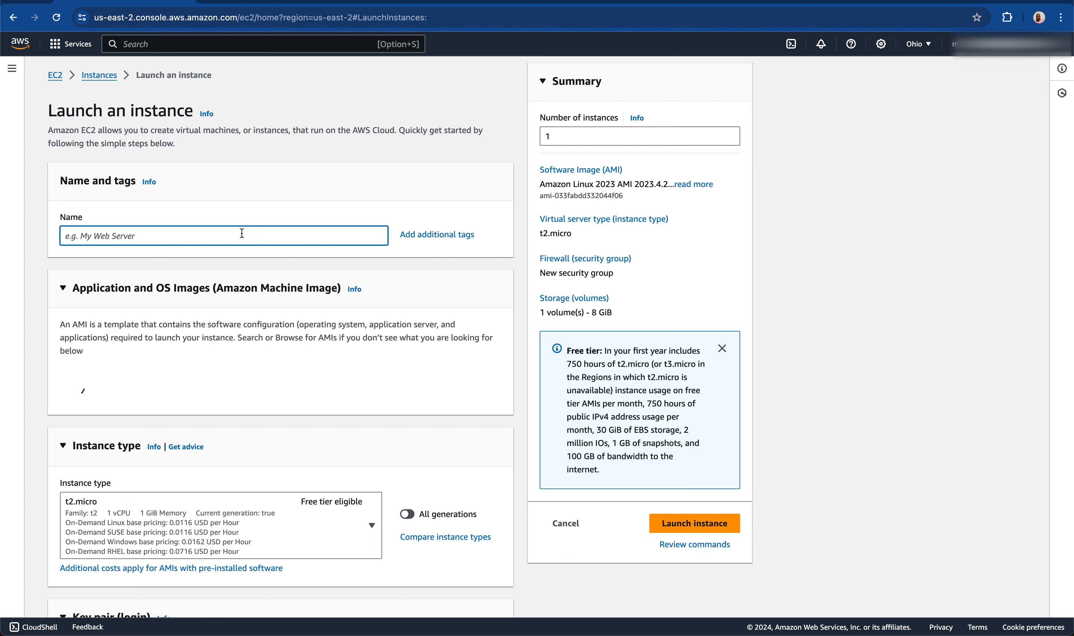
type("a")
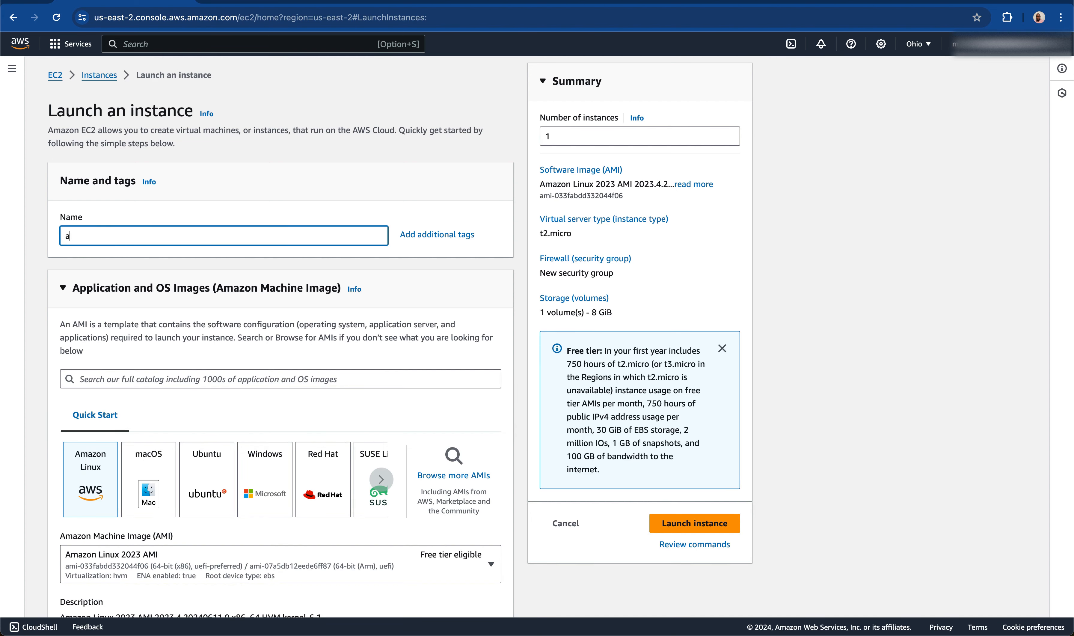
type("dal-test")
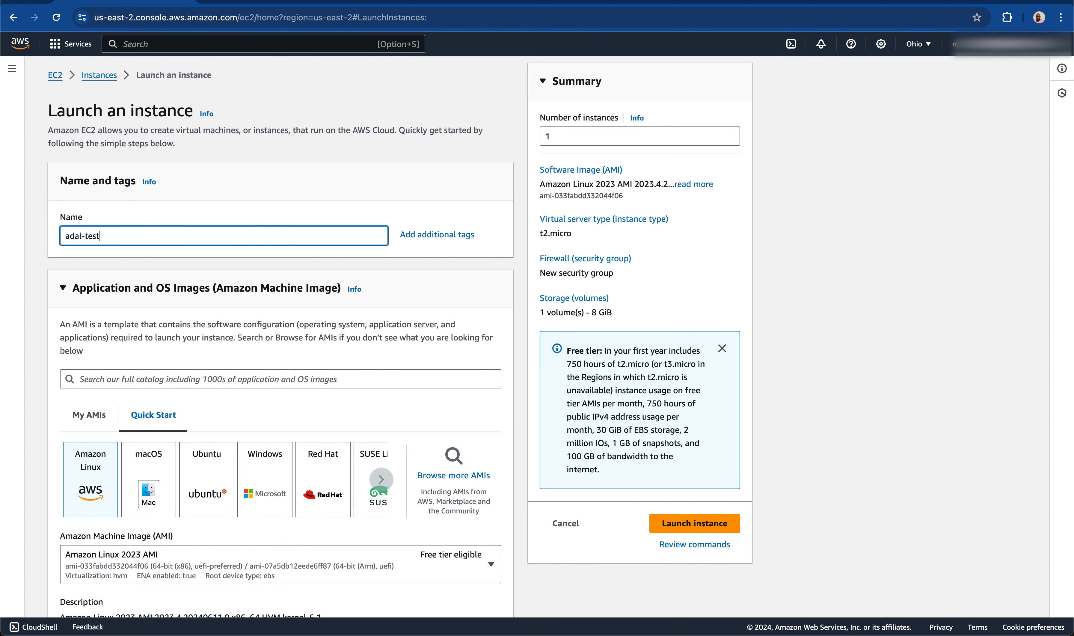
Choose the Ubuntu Quick Start image and the t2.xlarge instance type for the new instance
left_click(215, 505)
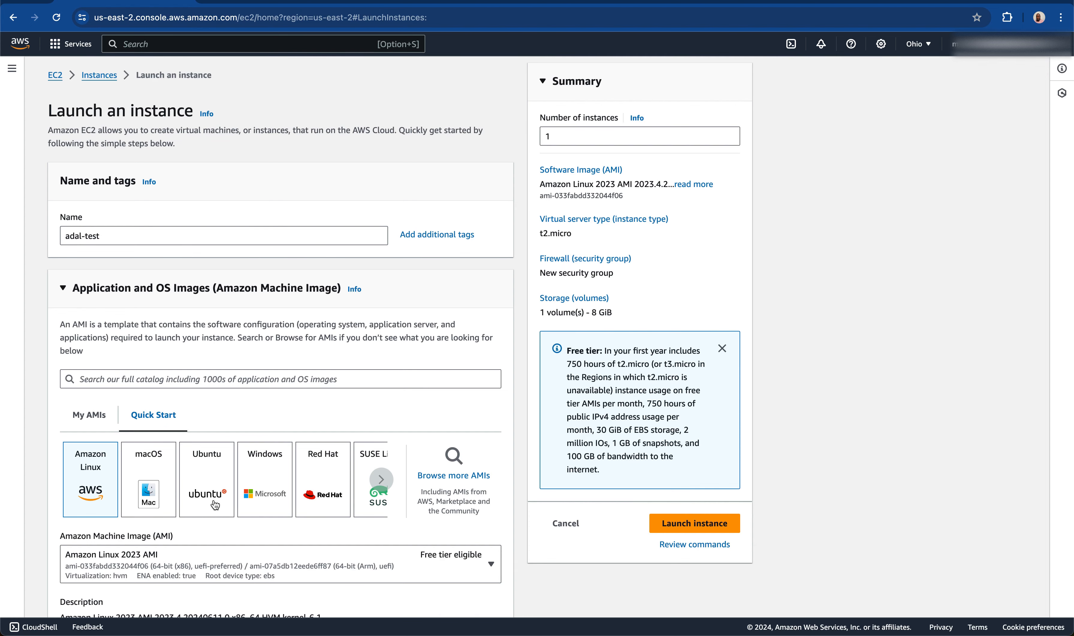
left_click(215, 505)
scroll(215, 504, "down", 10)
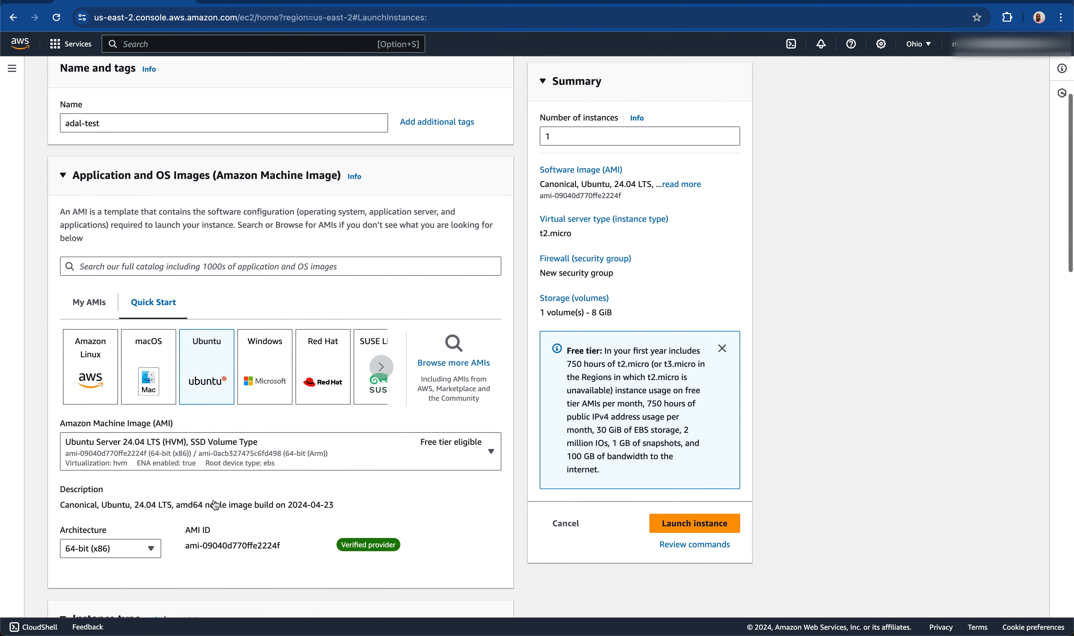
scroll(214, 503, "down", 5)
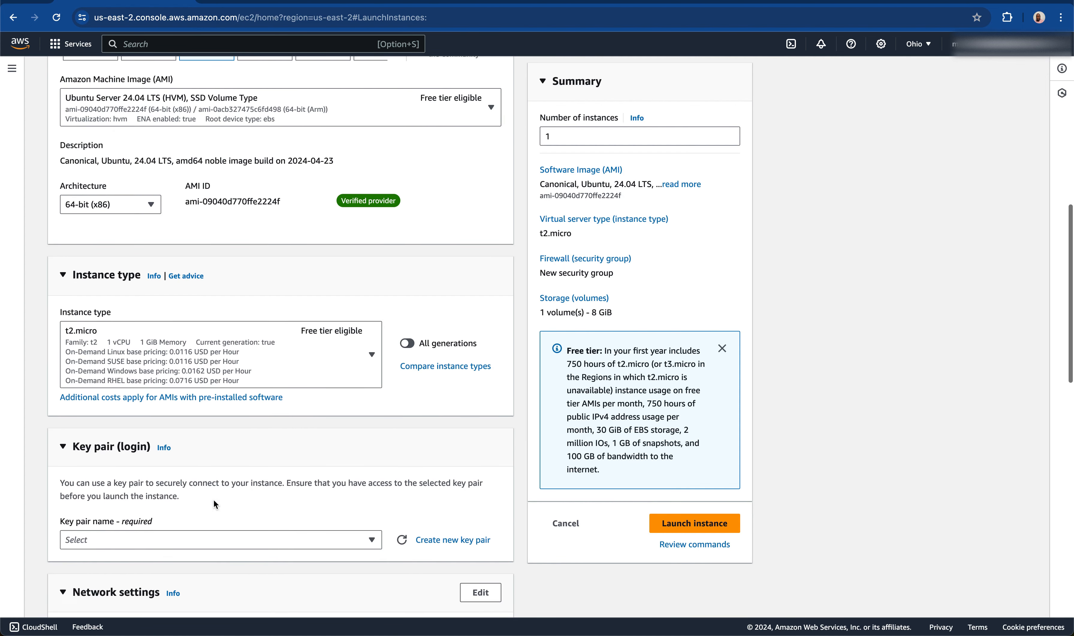
left_click(364, 355)
scroll(273, 275, "down", 2)
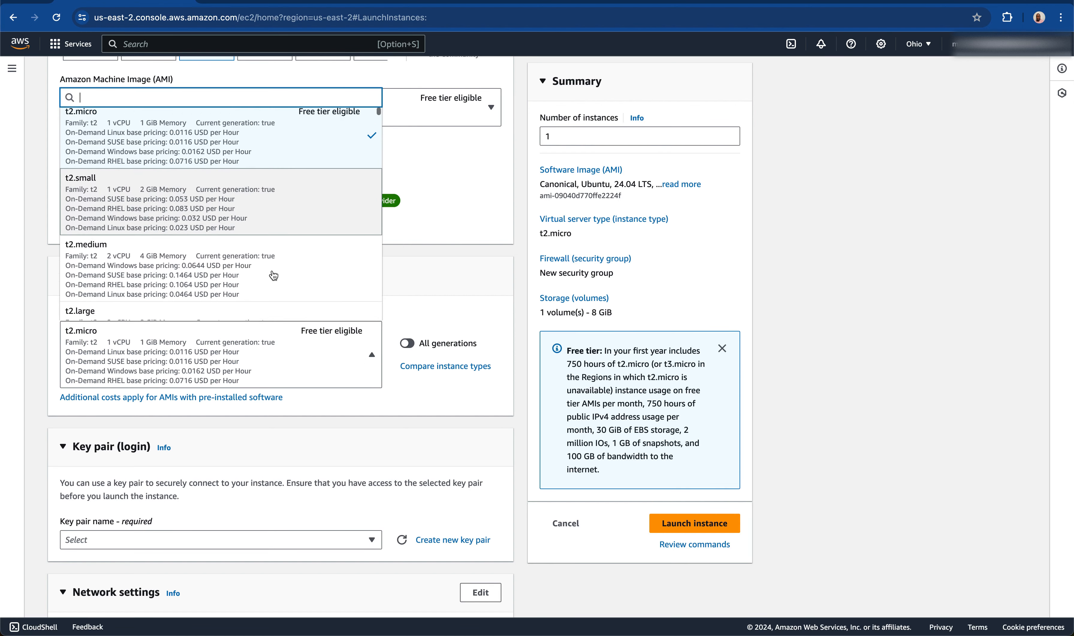
scroll(273, 275, "down", 2)
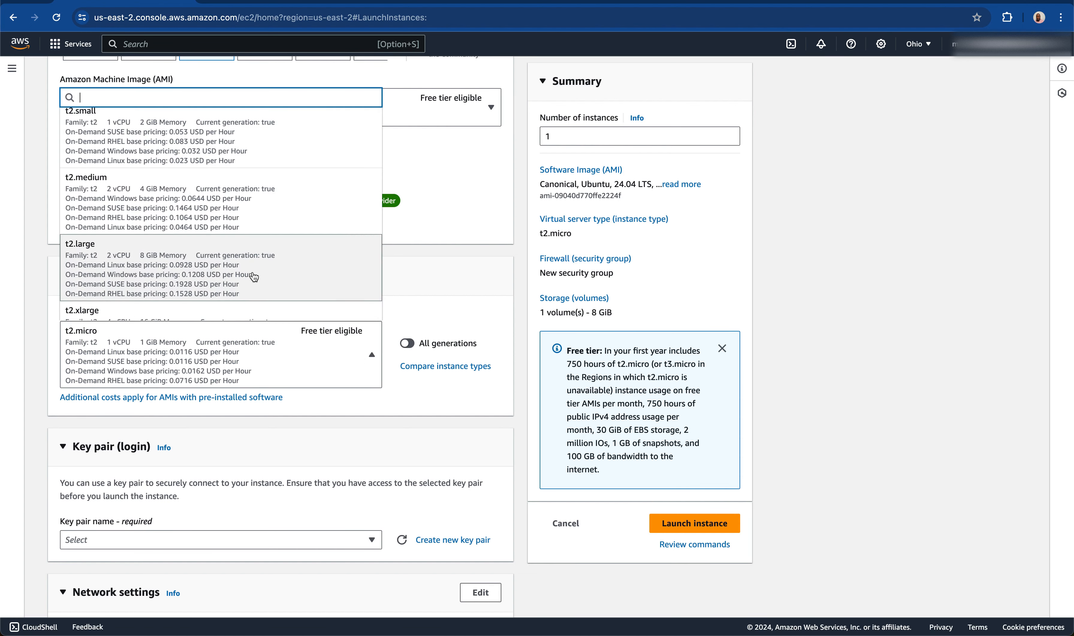
scroll(254, 277, "down", 3)
left_click(221, 247)
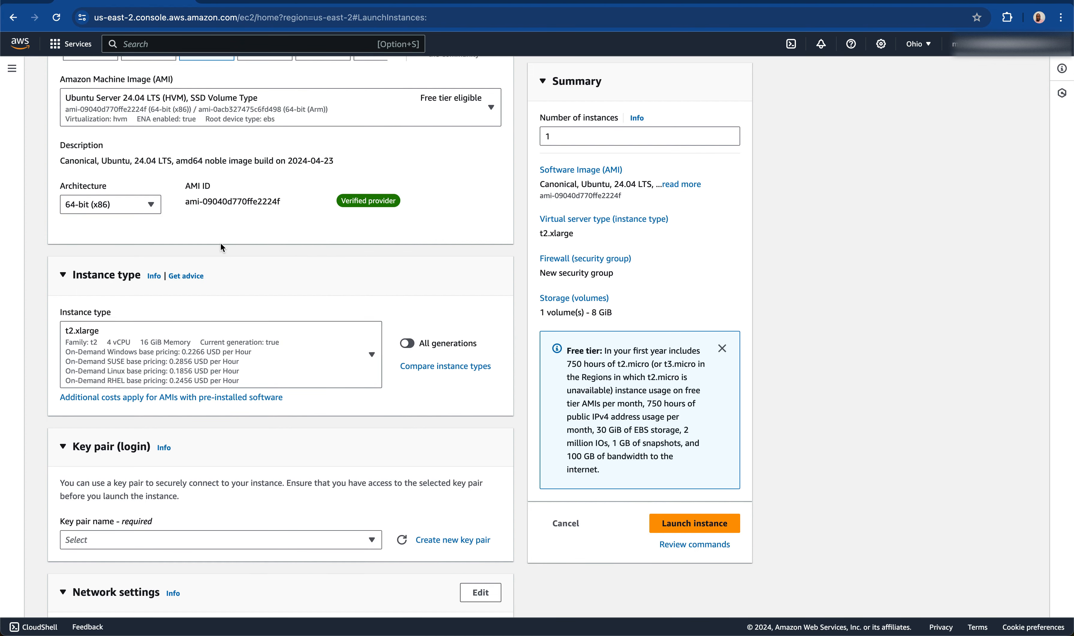
Set the root volume size to 100 GiB and launch the instance
scroll(374, 422, "down", 3)
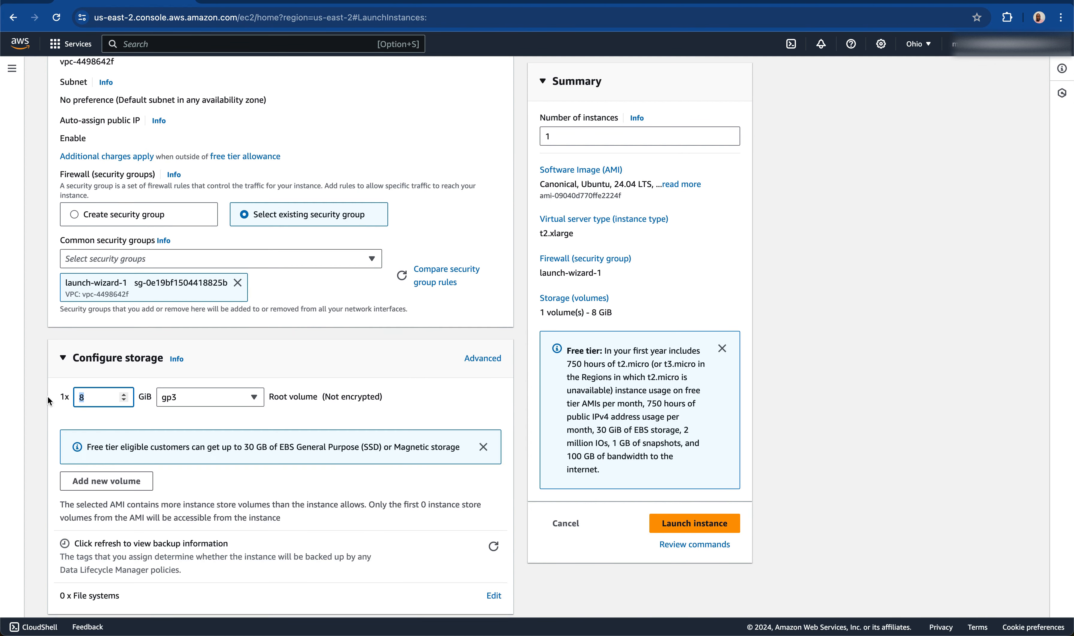
type("100")
left_click(217, 364)
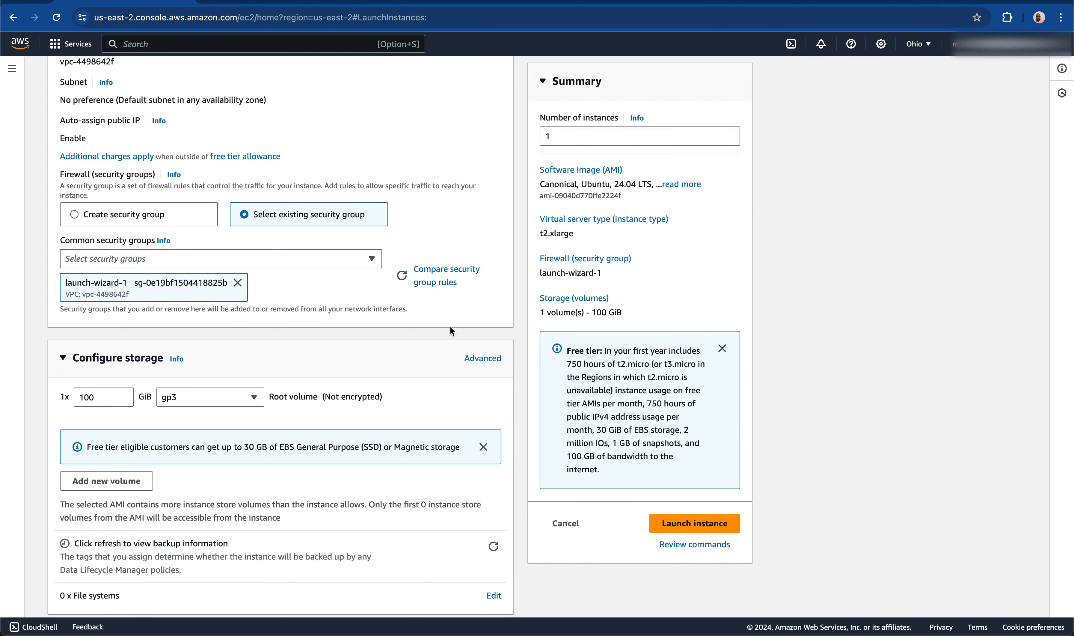
scroll(481, 323, "down", 3)
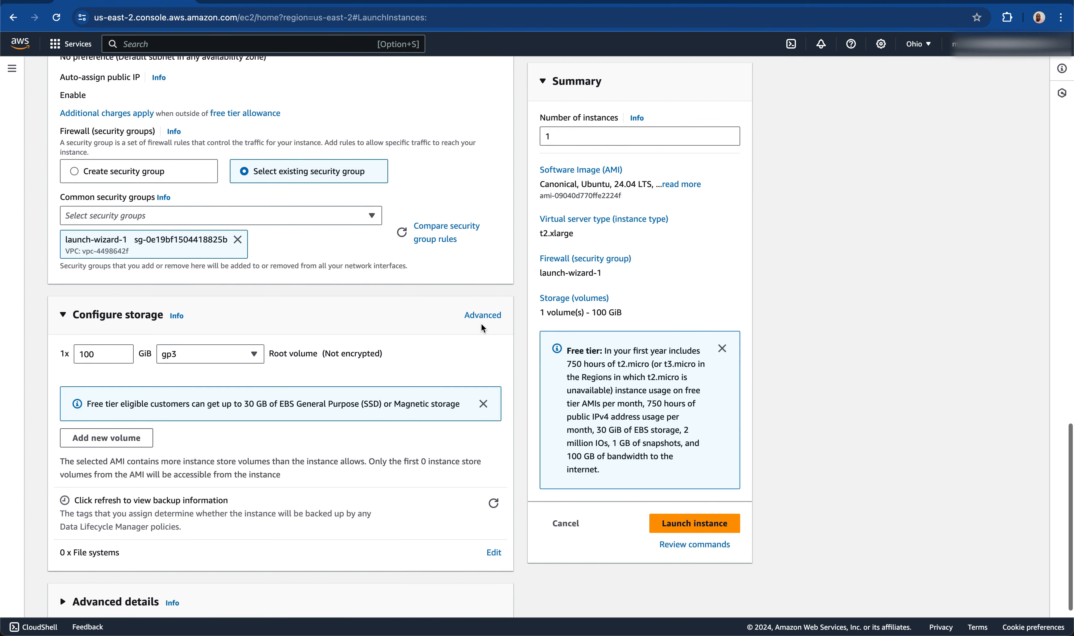
left_click(710, 529)
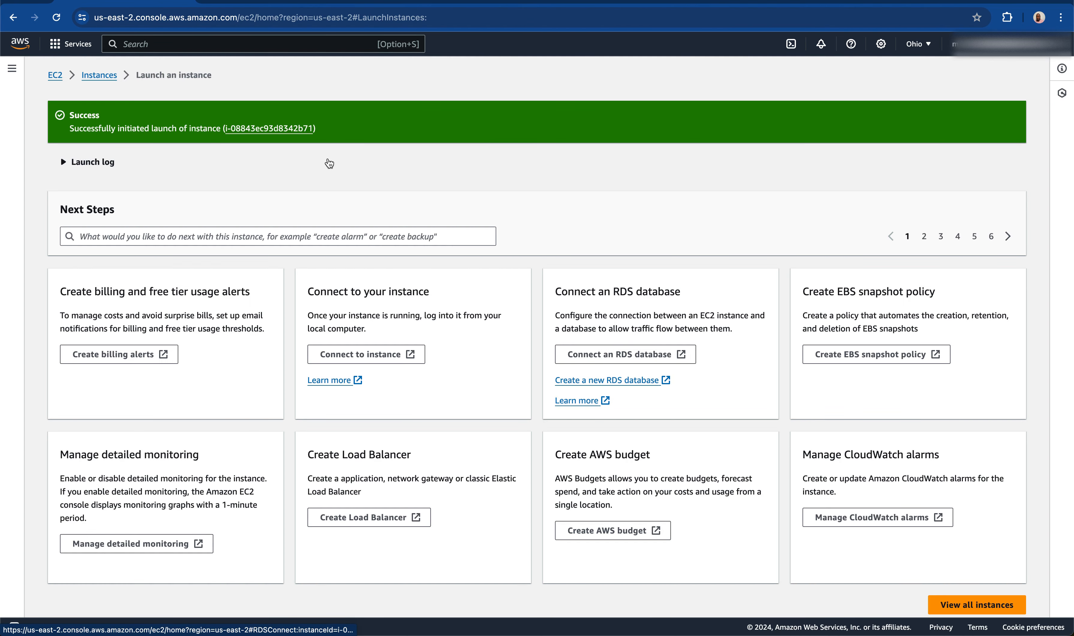
Refresh the Instances list, select adal-test and copy its public IPv4 address from the instance details
left_click(111, 76)
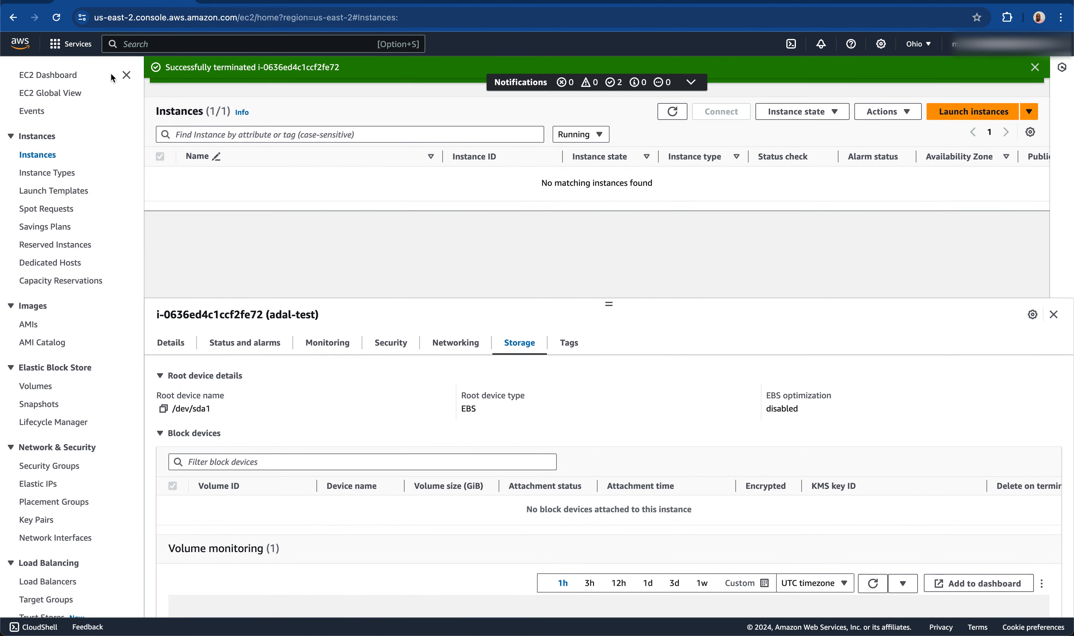
left_click(671, 112)
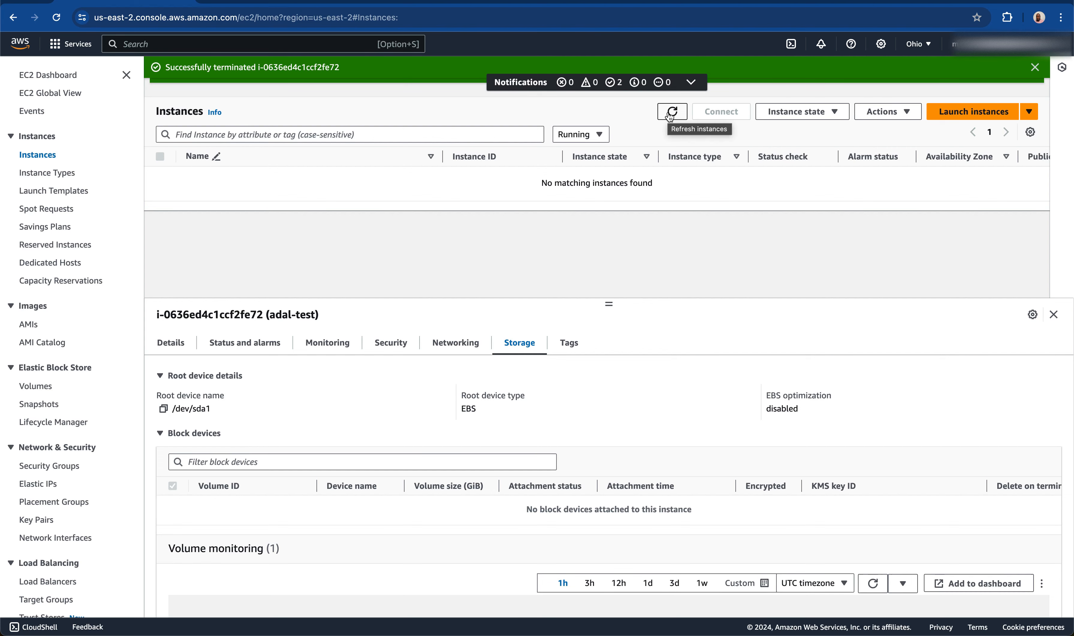
left_click(672, 113)
left_click(160, 176)
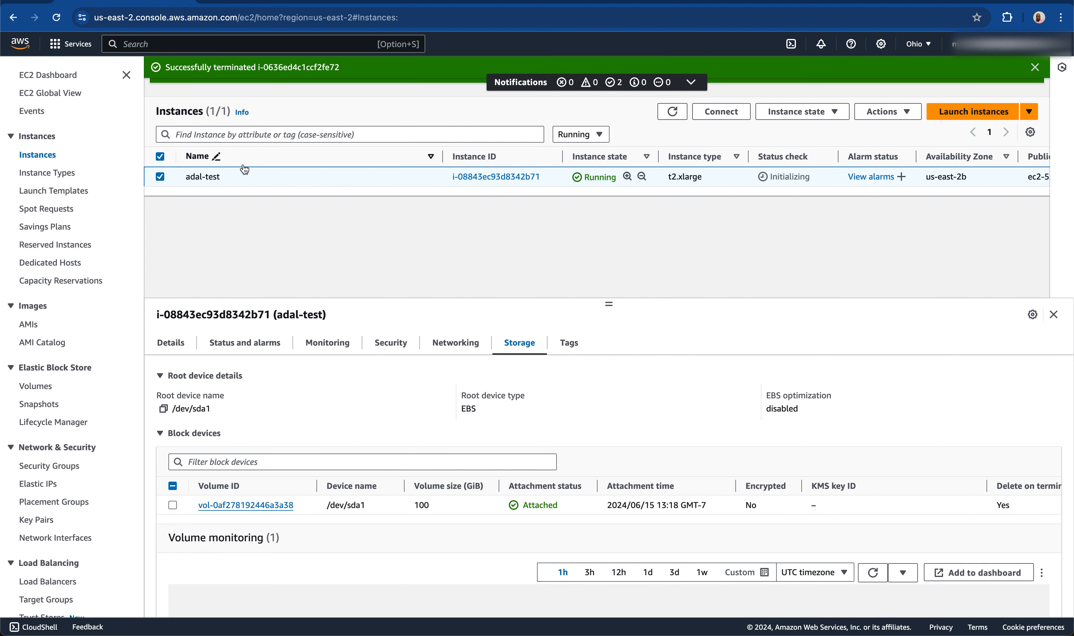
left_click(173, 344)
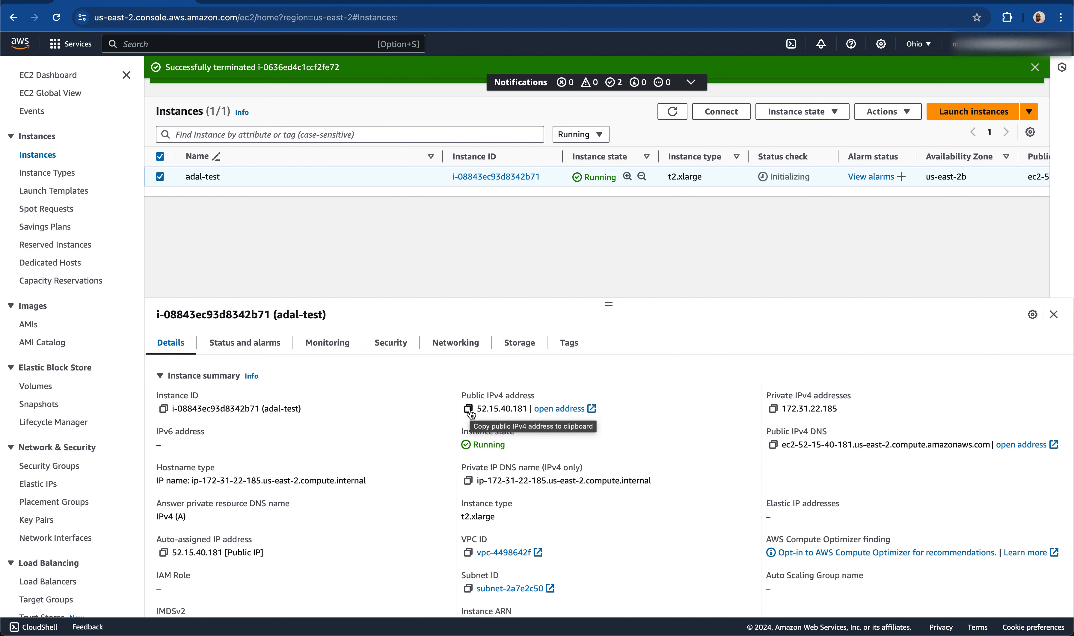
left_click(469, 410)
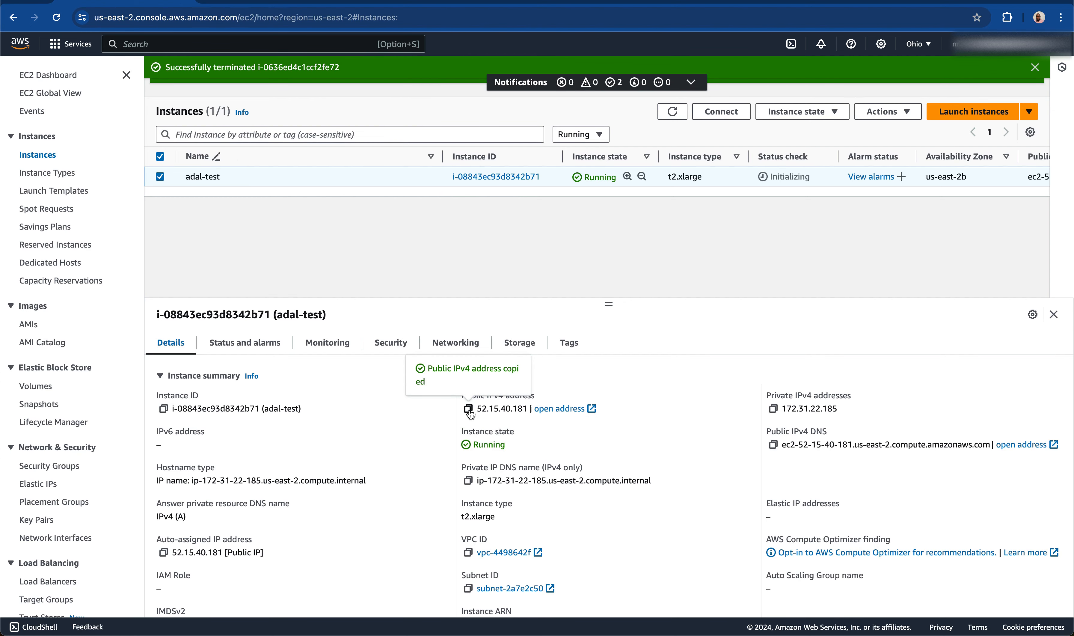
key("ctrl+Right")
type("s")
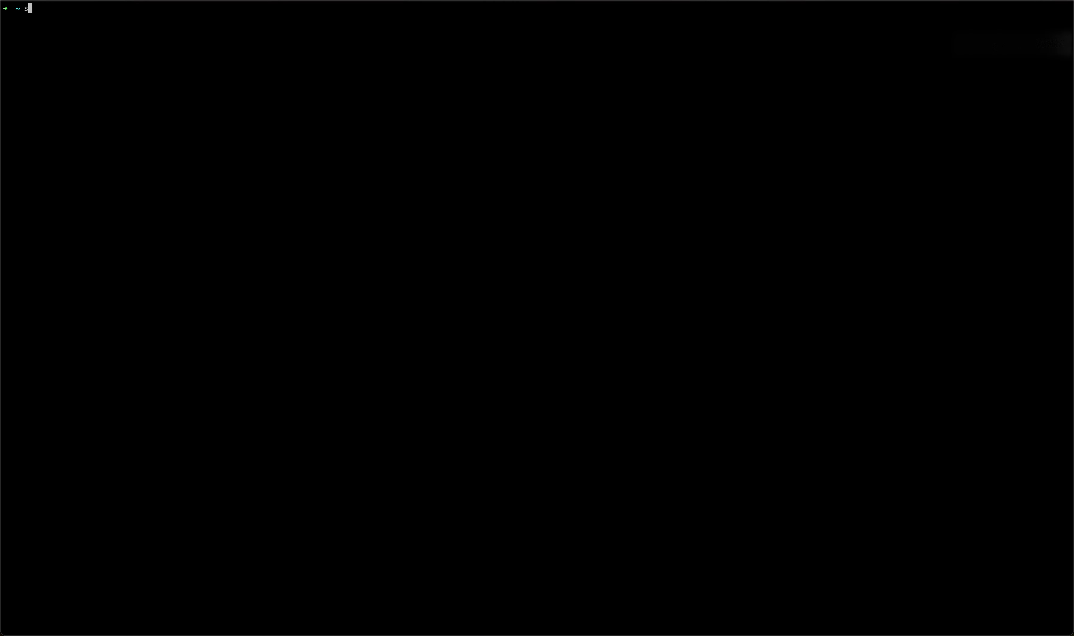
type("s")
key("Up")
key("BackSpace")
key("BackSpace")
key("BackSpace")
key("BackSpace")
key("BackSpace")
key("BackSpace")
key("BackSpace")
key("BackSpace")
key("BackSpace")
key("BackSpace")
key("BackSpace")
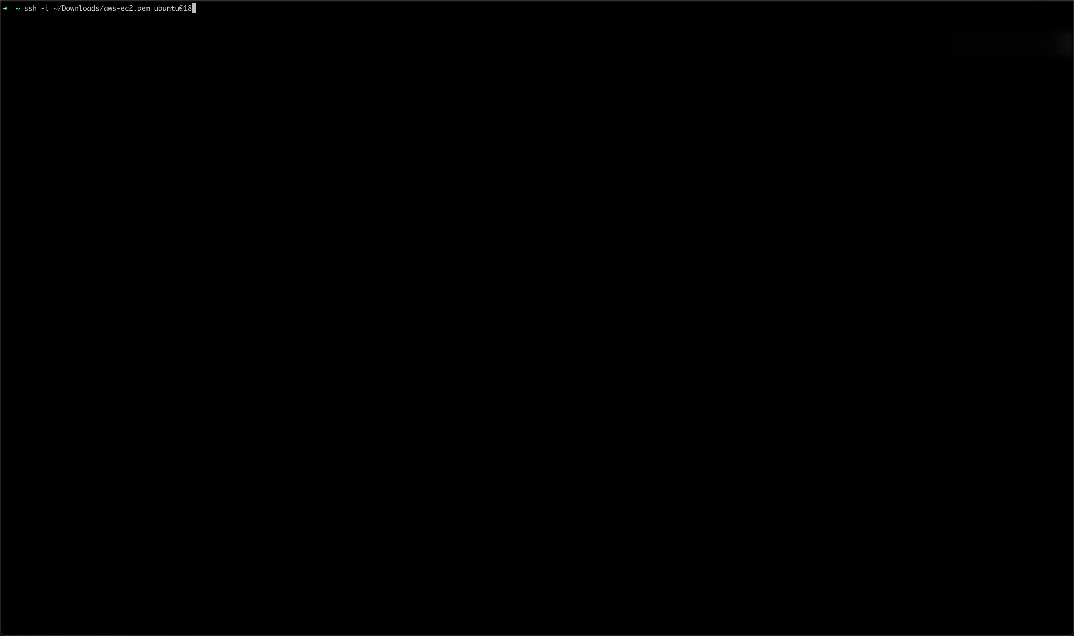
key("BackSpace")
key("BackSpace")
key("super+v")
key("Return")
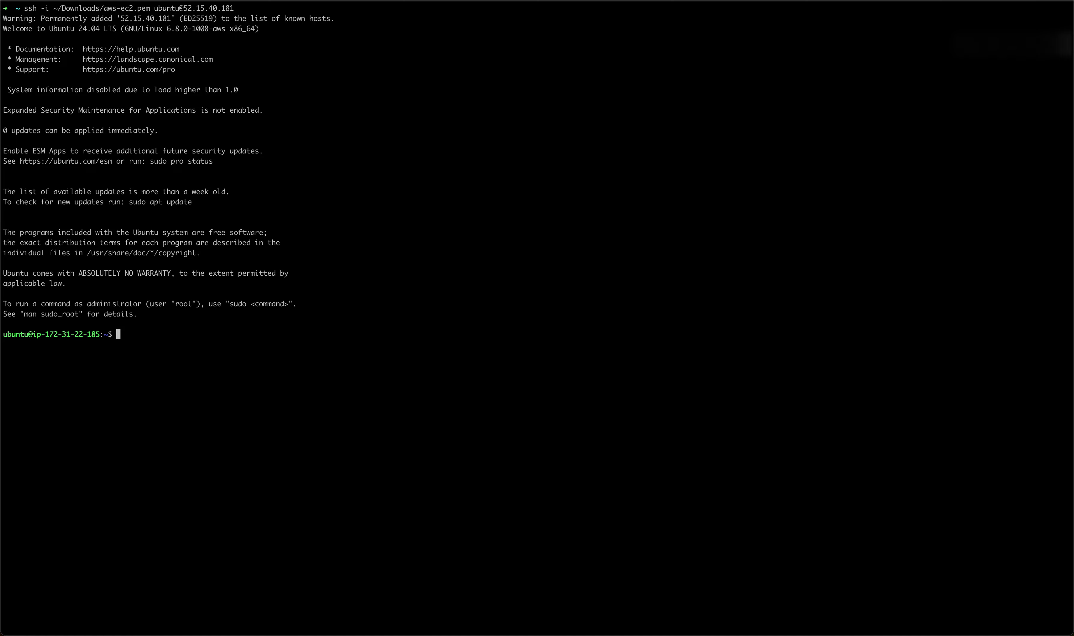
Return to the blog article in the browser and copy the setup-location.sh script block
key("ctrl+Left")
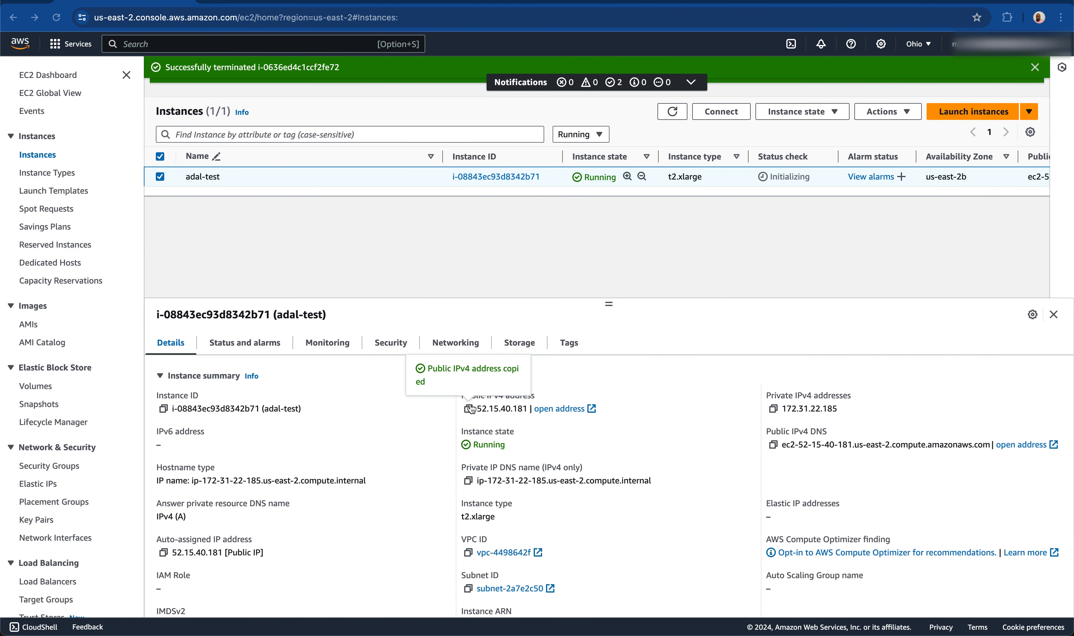
key("ctrl+Tab")
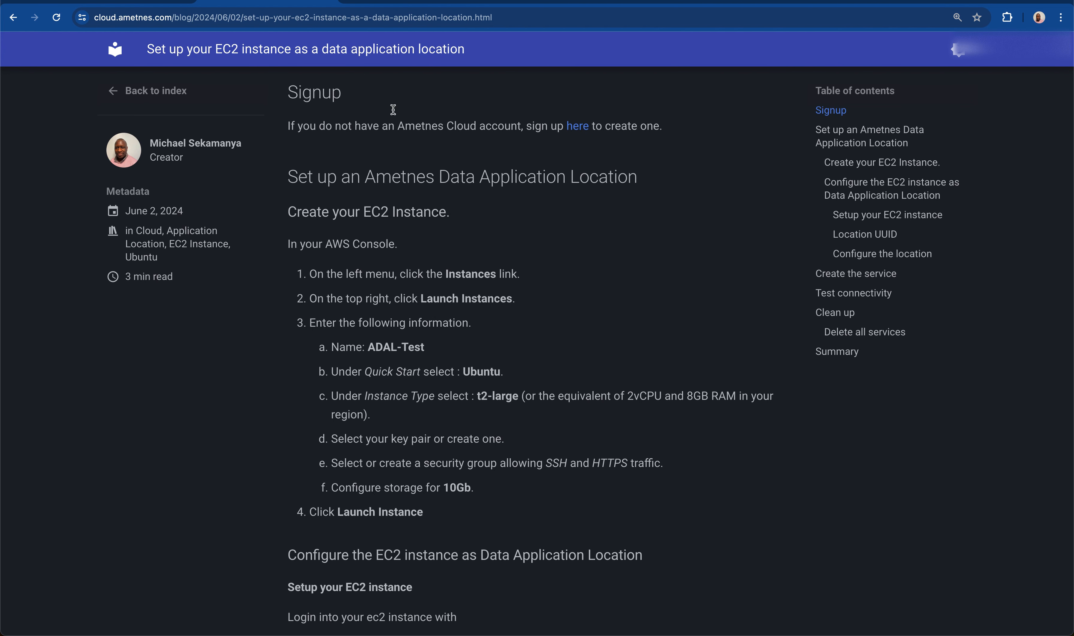
scroll(454, 249, "down", 8)
scroll(454, 249, "down", 2)
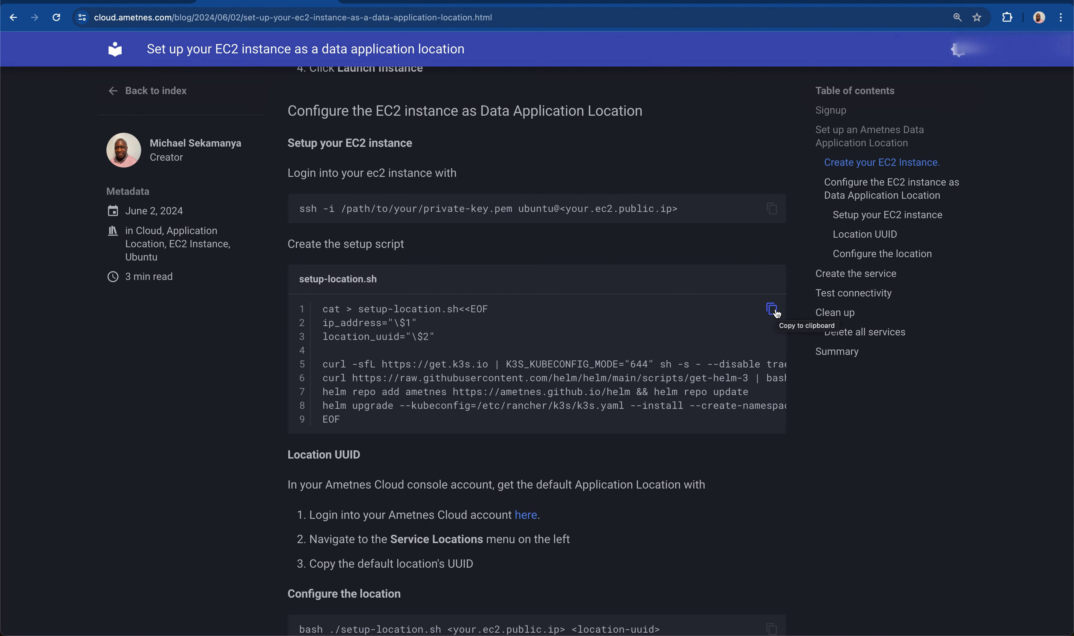
left_click(772, 310)
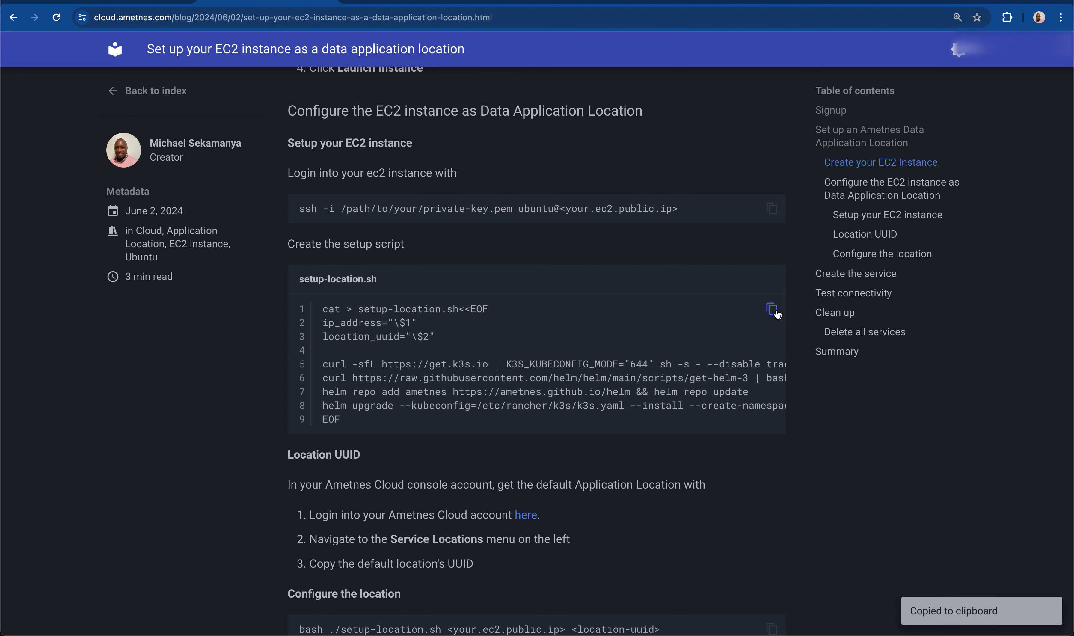
Create setup-location.sh on the instance by pasting and running the copied script block in the terminal's SSH session
key("ctrl+Right")
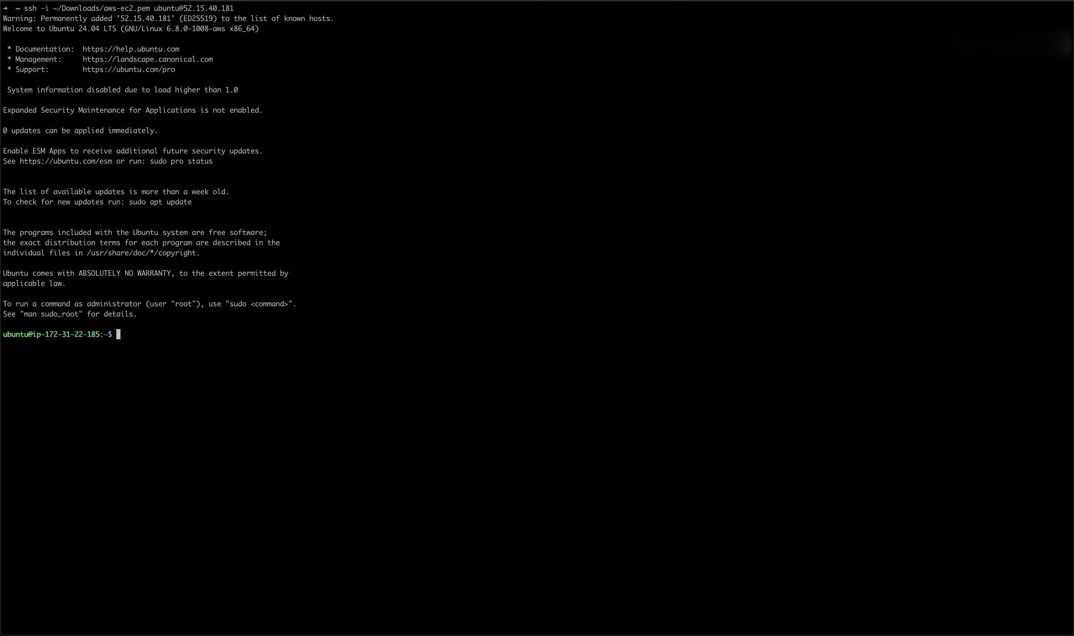
key("Return")
key("Return")
key("super+v")
key("Return")
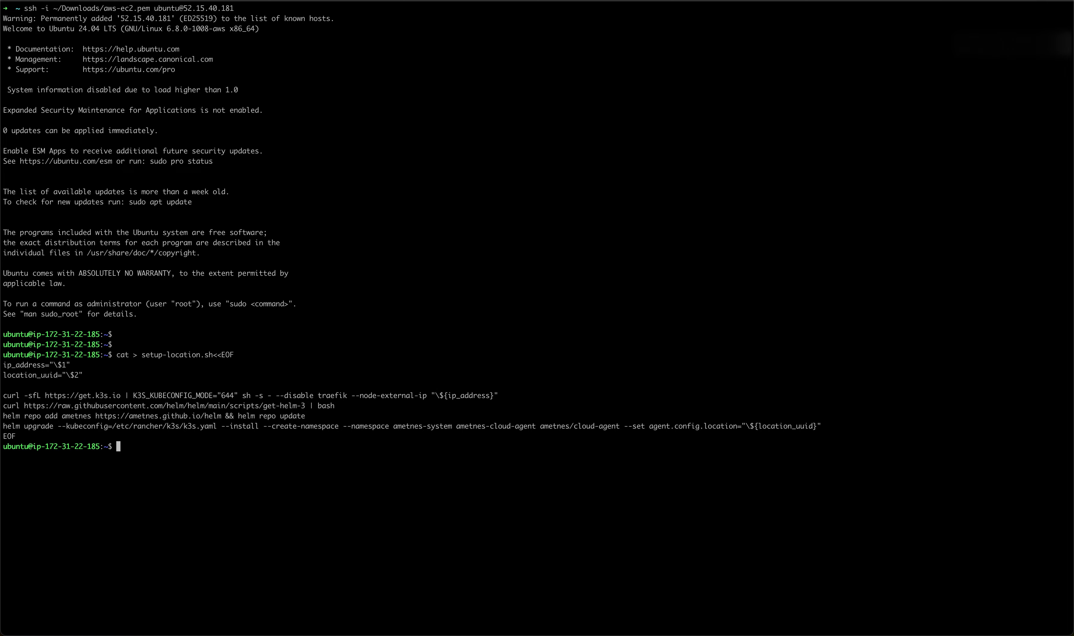
Check the blog's Configure the location command and the instance's public IPv4 in the browser, then enter bash setup-location.sh 52.15.40.181 in the terminal without running it
key("ctrl+Left")
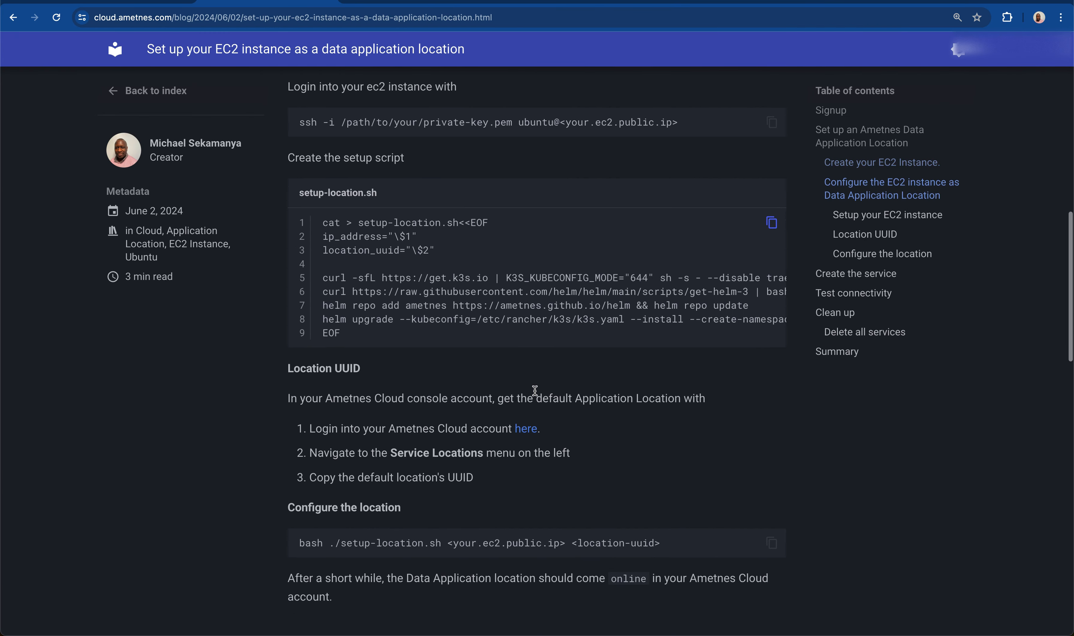
scroll(536, 390, "down", 3)
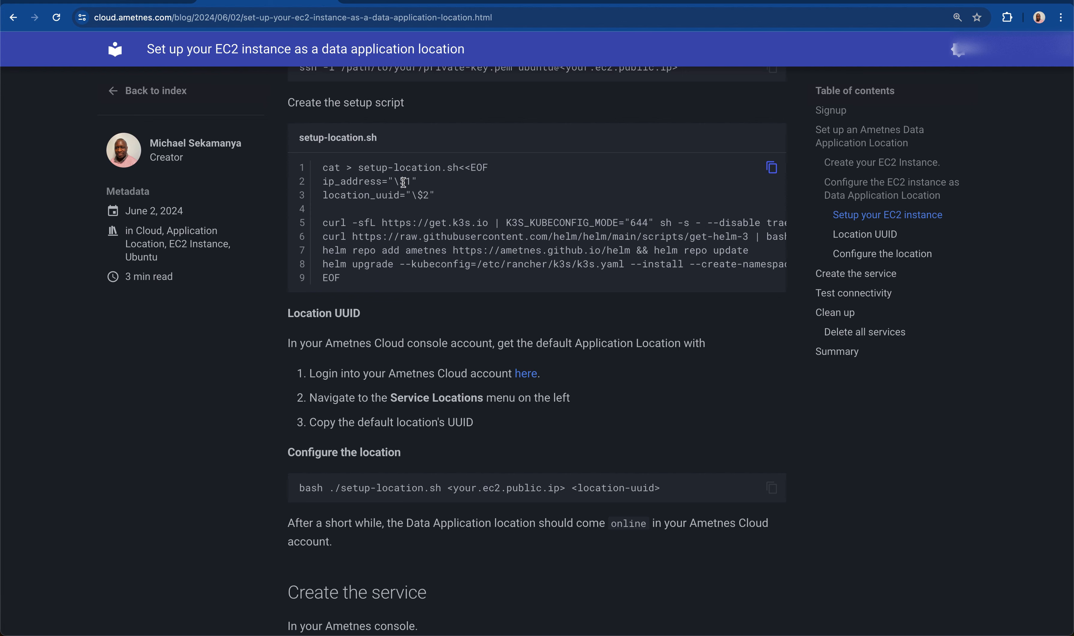
left_click(127, 1)
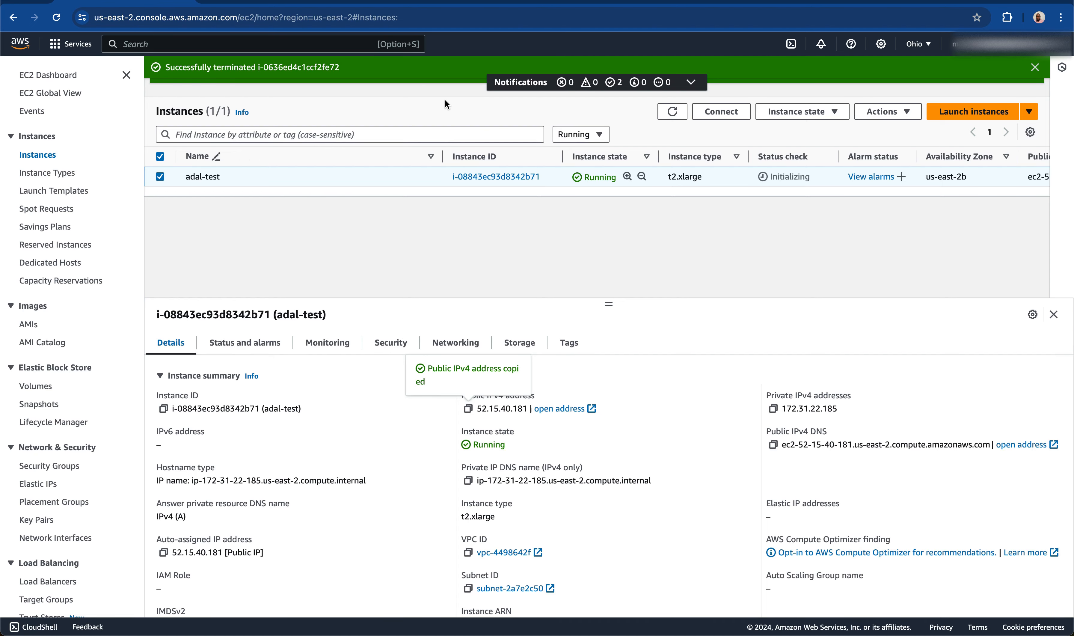
key("ctrl+Right")
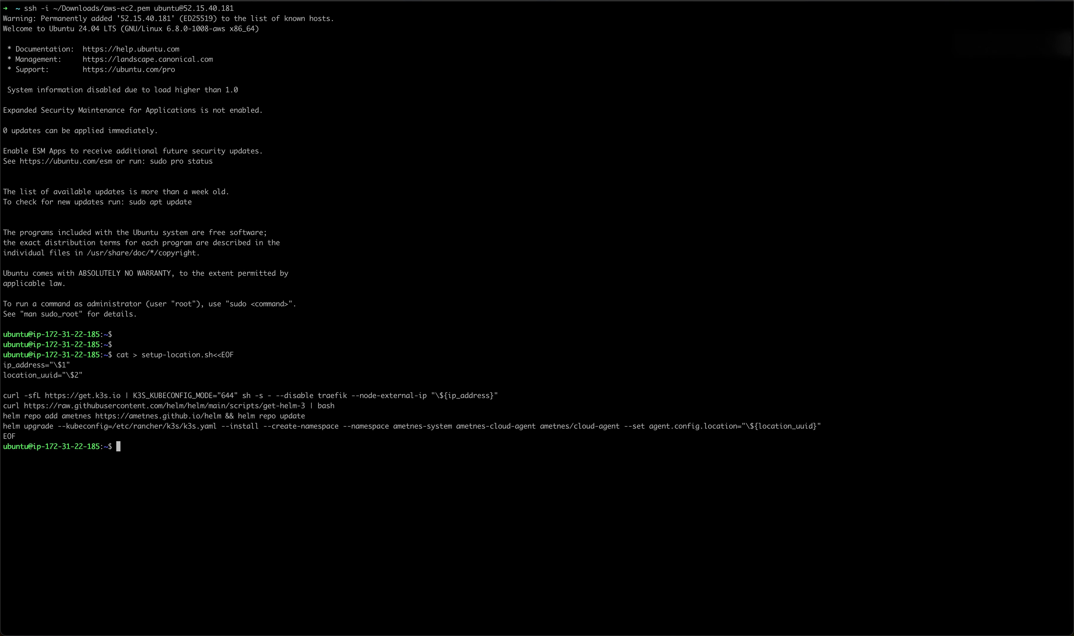
type("bash s")
key("Tab")
key("super+v")
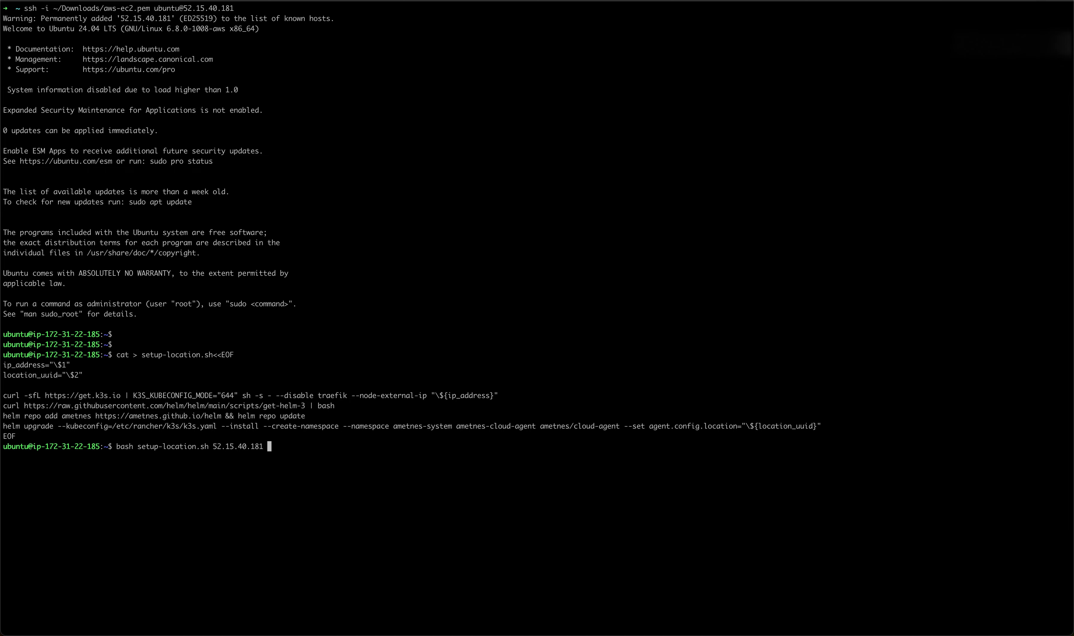
Switch back to the browser and copy the Default location's UUID from the Ametnes Cloud Locations list
key("ctrl+Left")
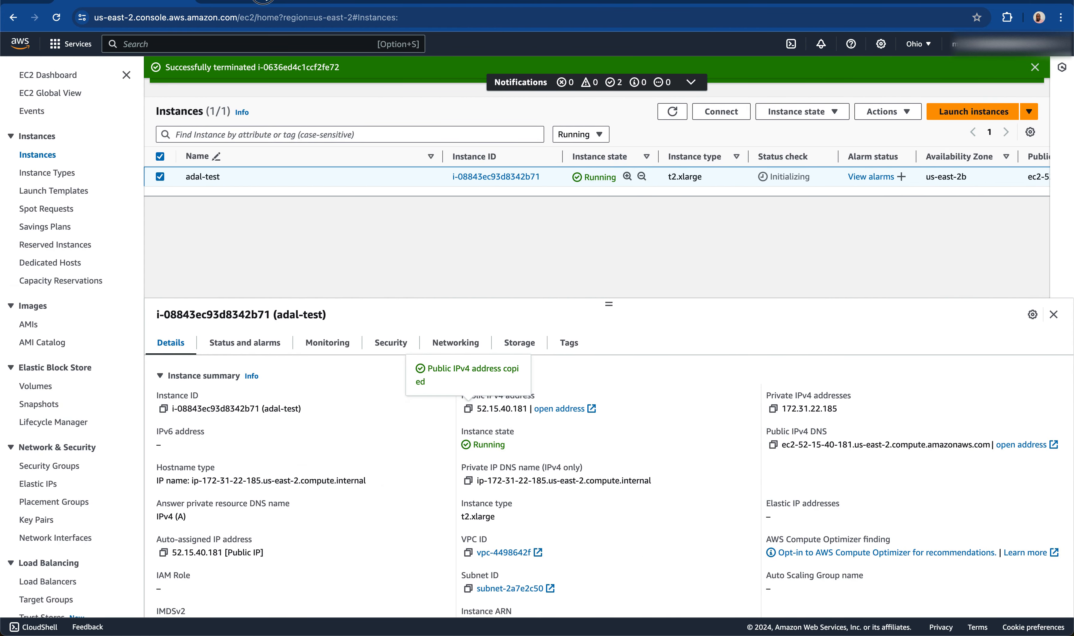
left_click(279, 2)
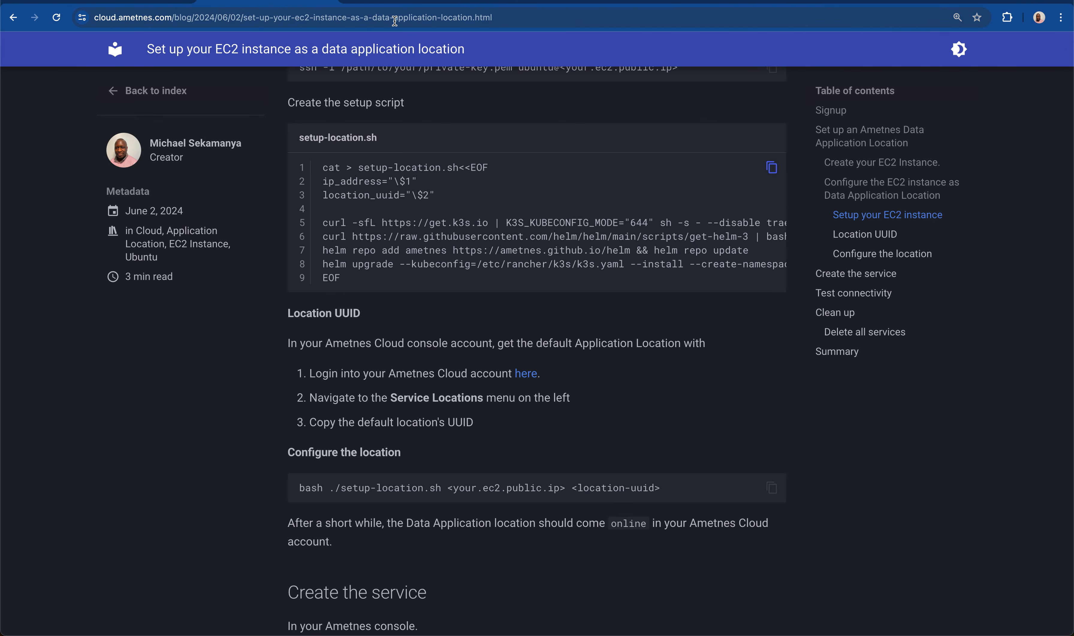
left_click(401, 1)
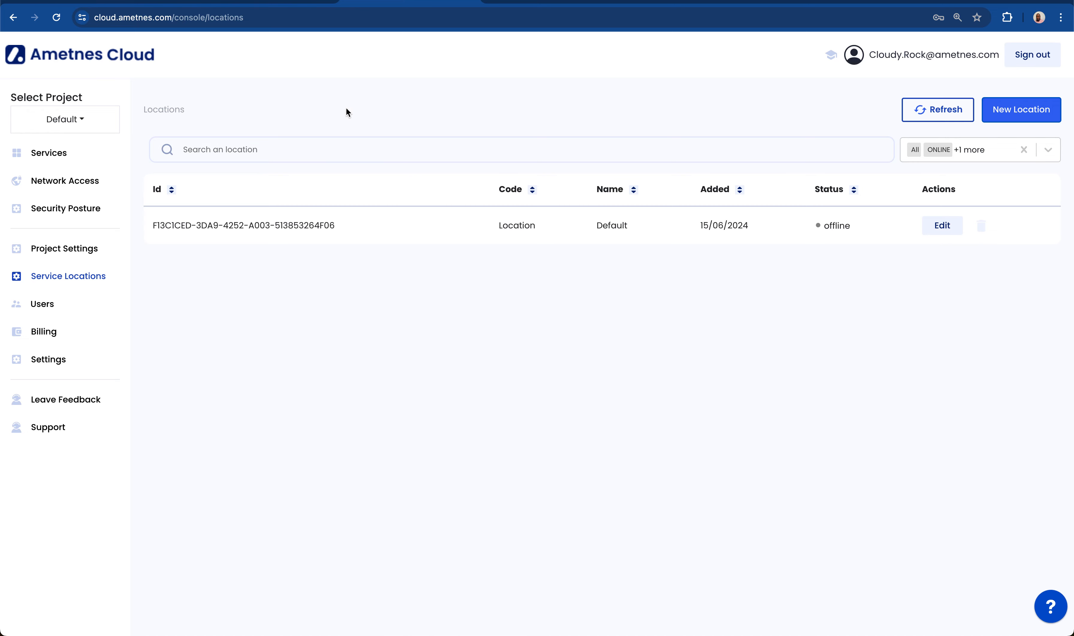
left_click_drag(153, 225, 353, 226)
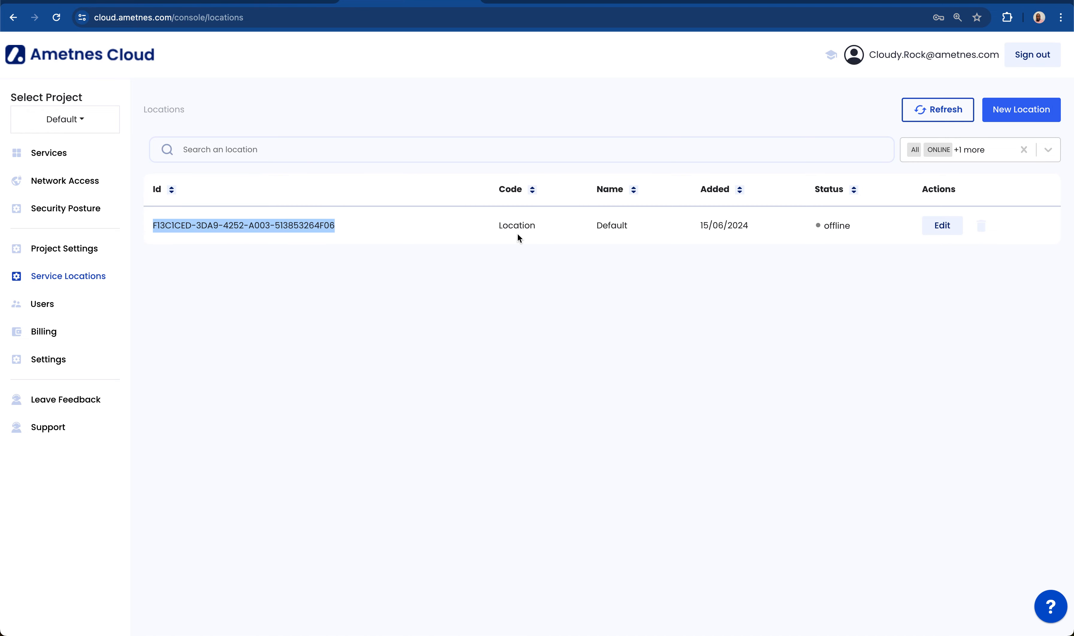
Return to the terminal, append the copied location UUID to the setup-location.sh command and run it
key("ctrl+Right")
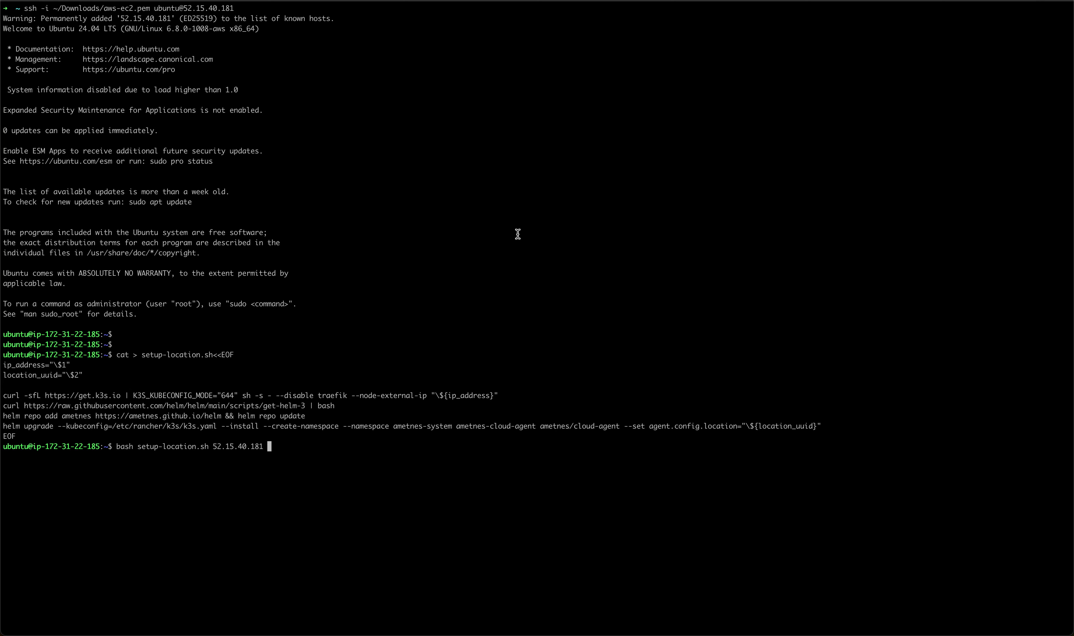
key("super+v")
key("Return")
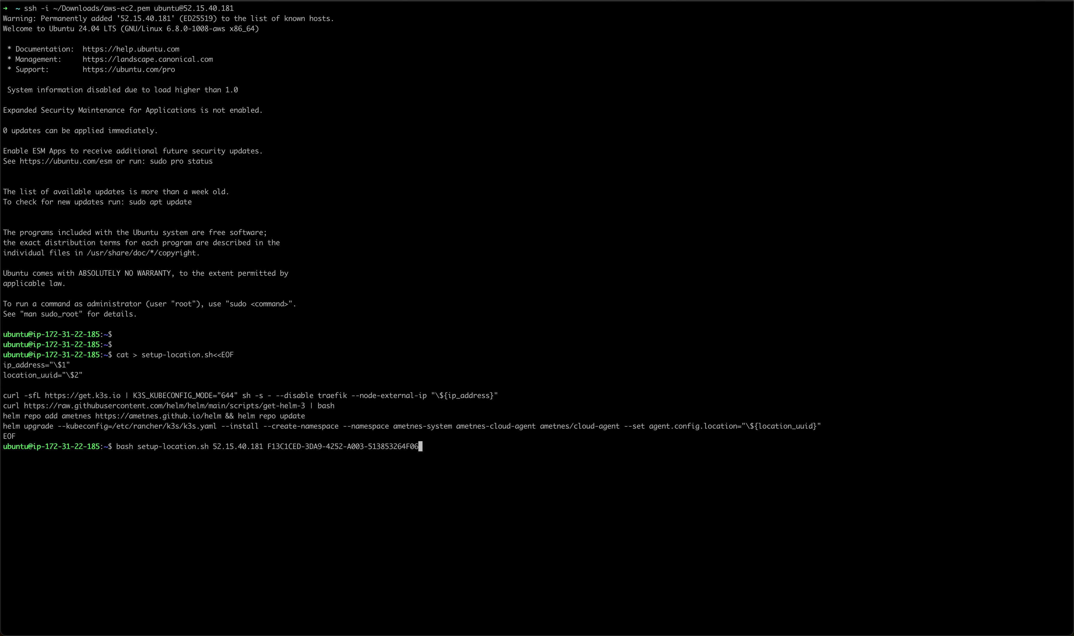
key("Return")
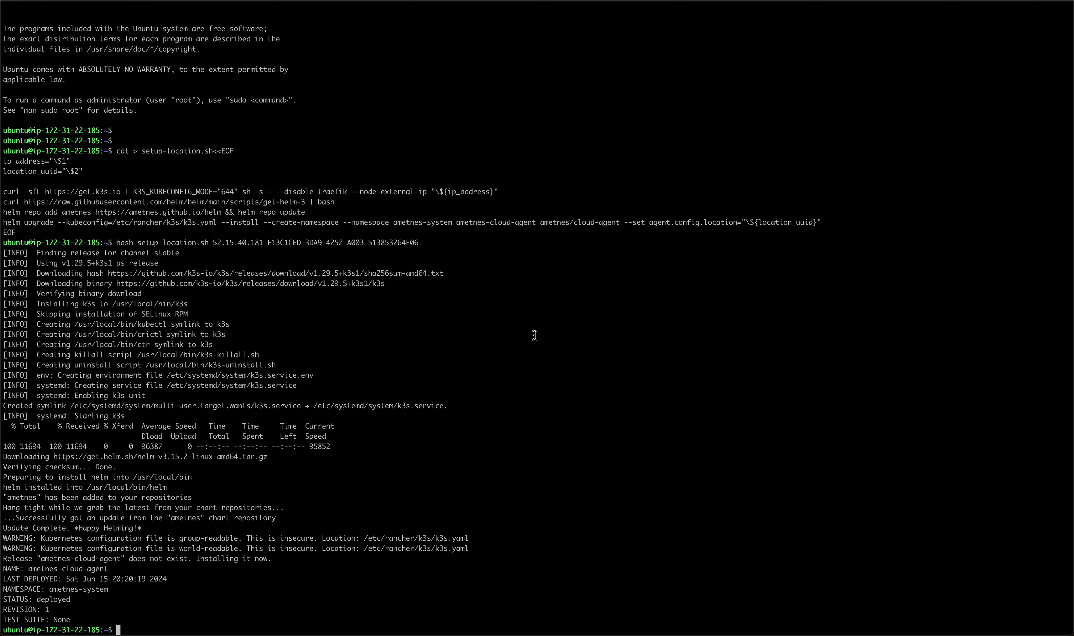
Return to Ametnes Cloud in the browser and refresh the Locations list to check the Default location's status
key("ctrl+Left")
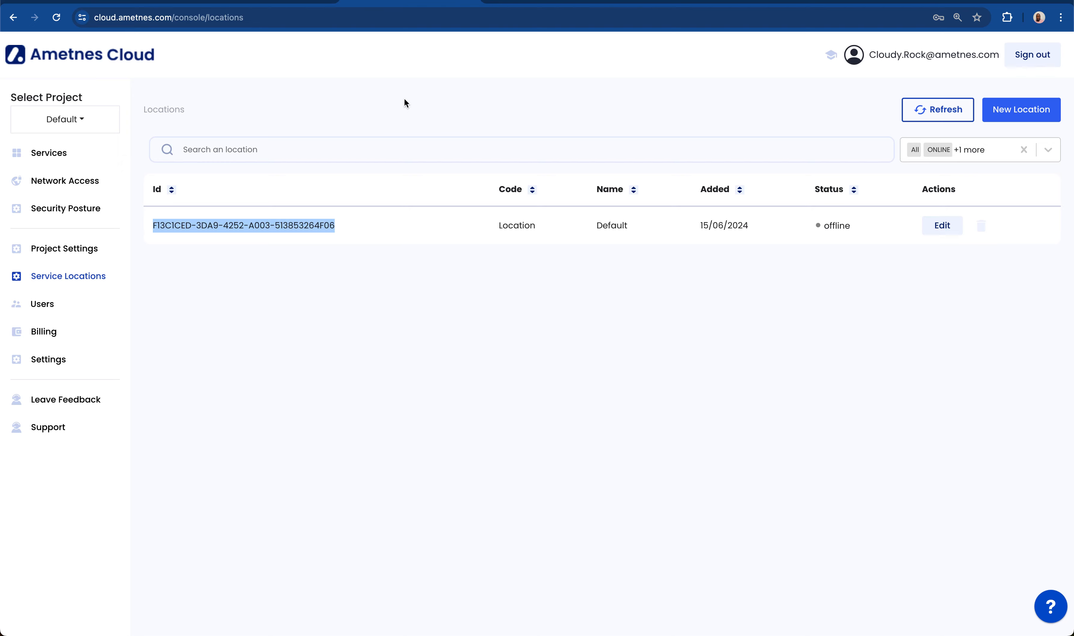
left_click(405, 99)
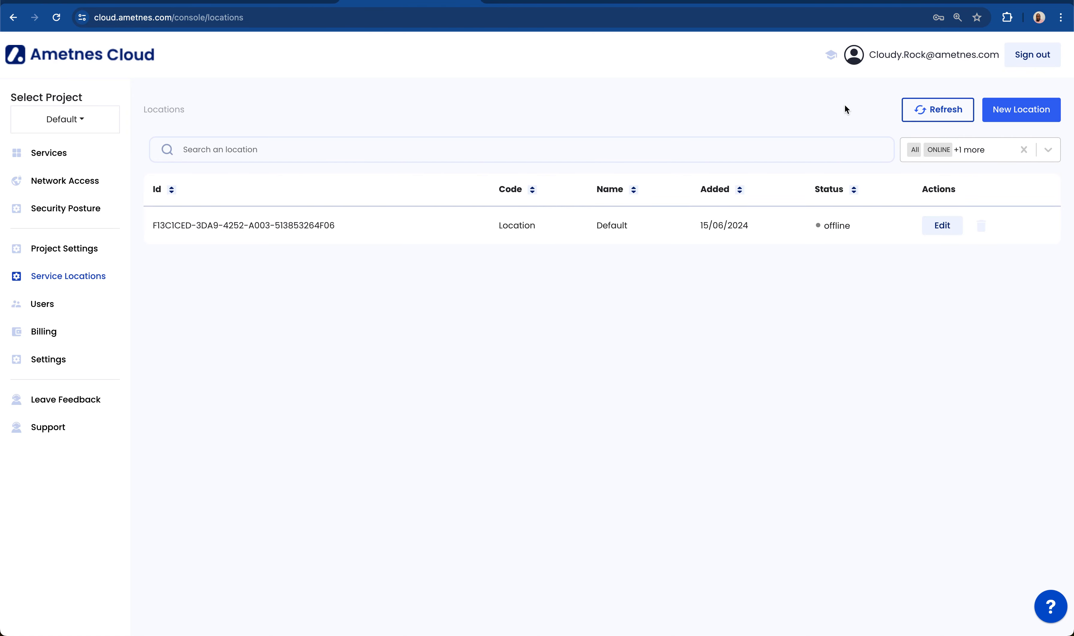
left_click(934, 115)
left_click(934, 115)
Read the blog article's instructions for creating the service
left_click(263, 2)
scroll(418, 367, "down", 10)
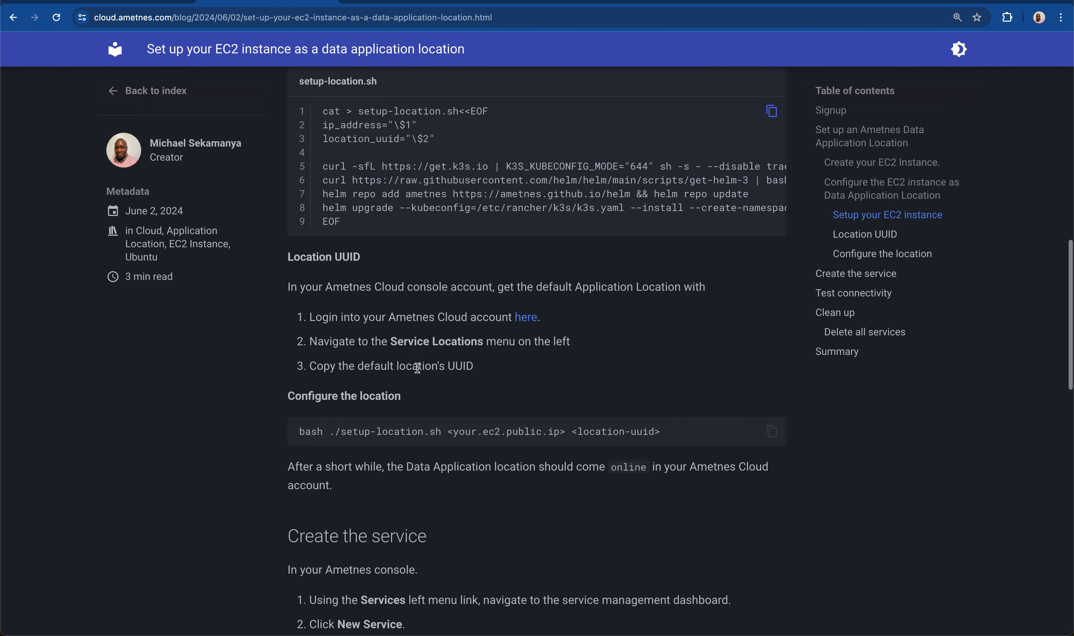
scroll(418, 367, "down", 2)
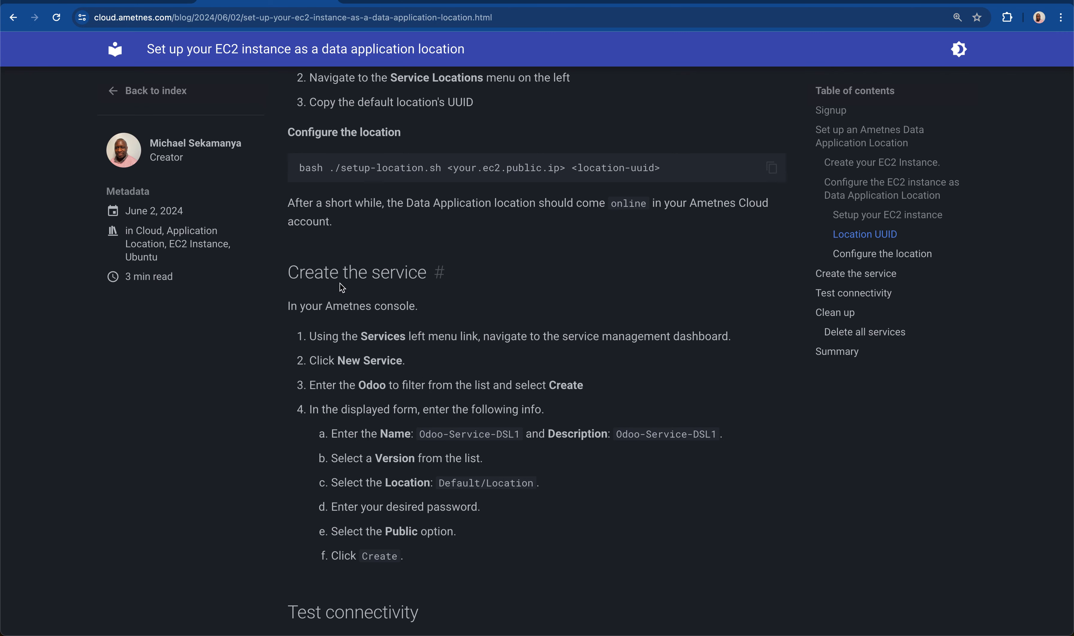
Return to Ametnes Cloud, start a new service from the Services page, filter the catalogue for Odoo and choose to create Odoo Service
left_click(125, 2)
left_click(411, 2)
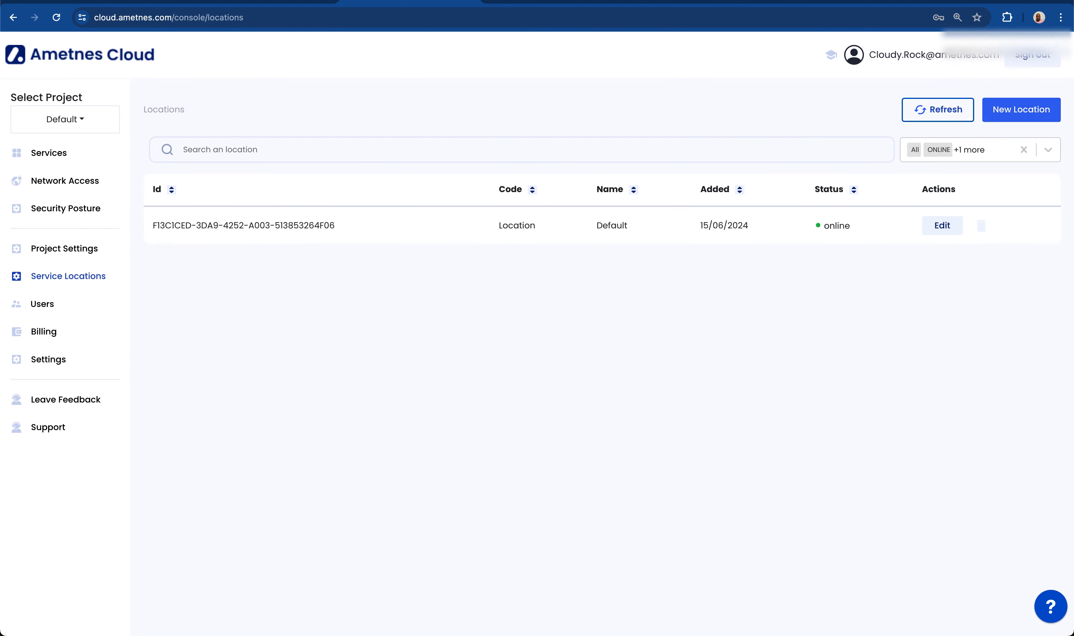
left_click(57, 158)
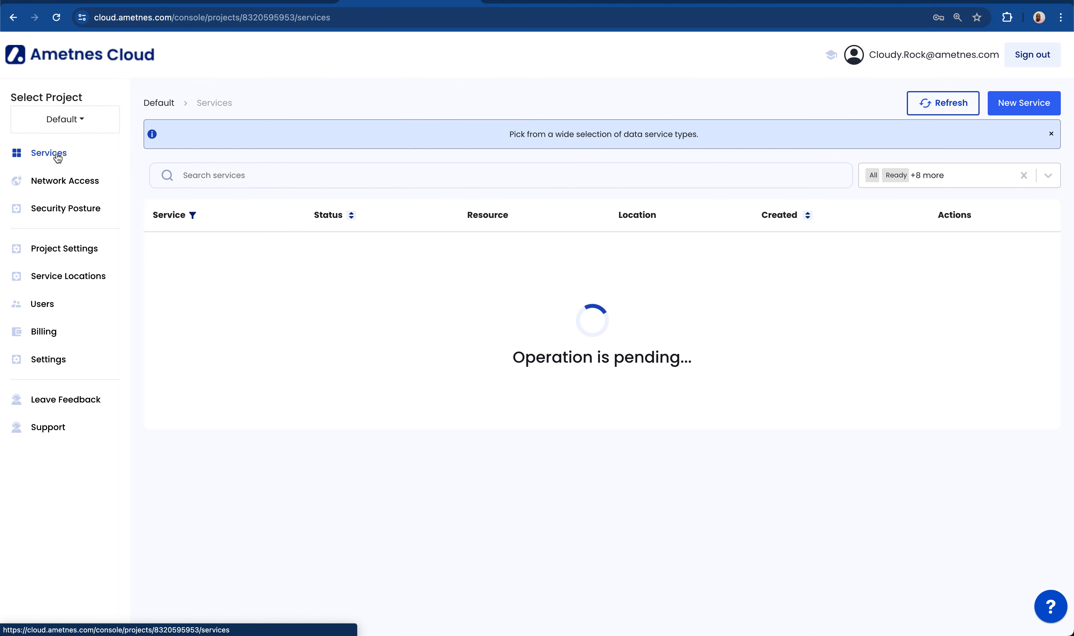
left_click(1025, 99)
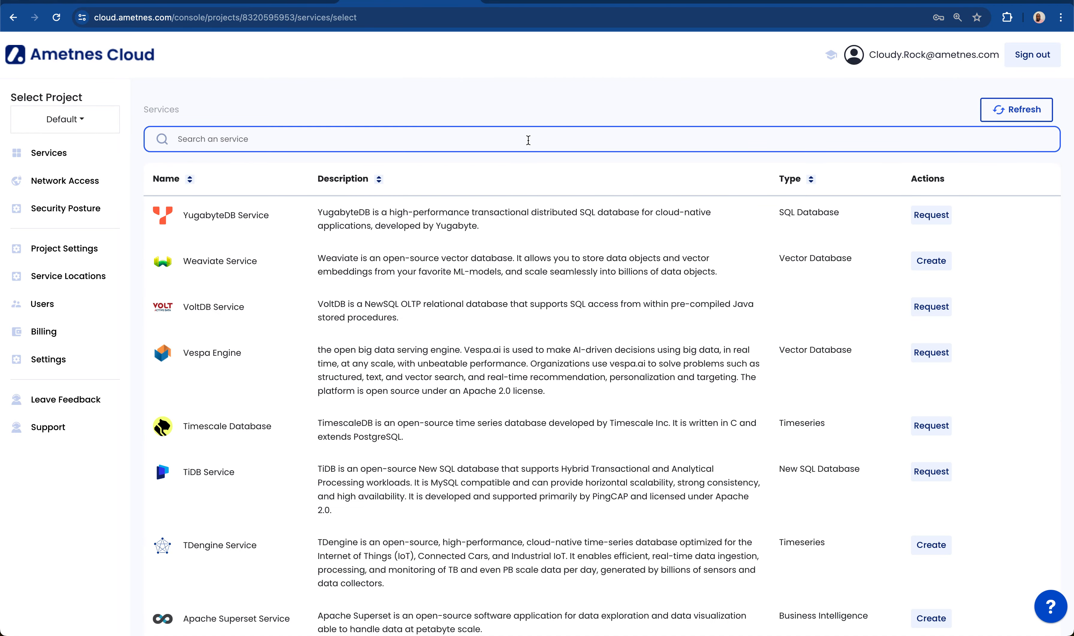
type("Odoo")
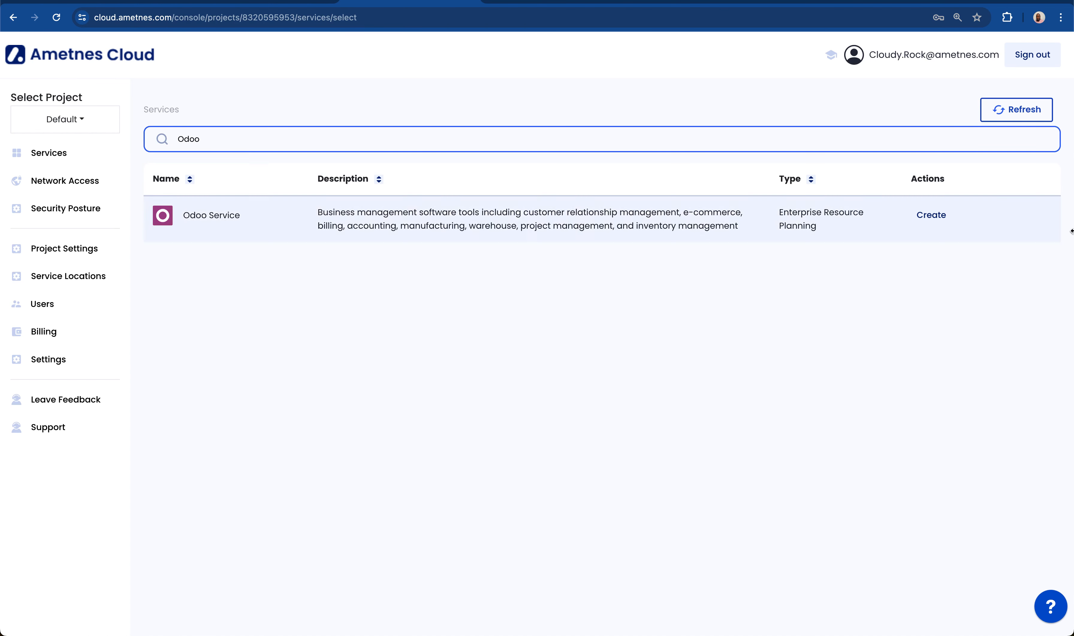
left_click(919, 216)
Name the new Odoo service Odoo-Instance-Prod, select version 17.0 and set its location to Default, Location
left_click(276, 193)
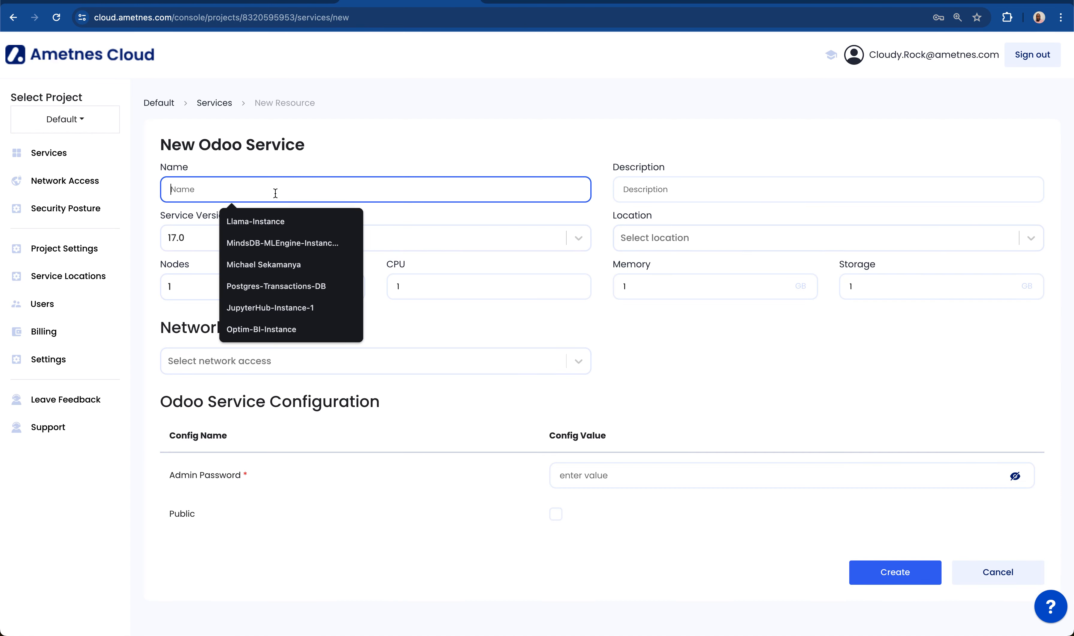
type("Odoo-Instance-Prod")
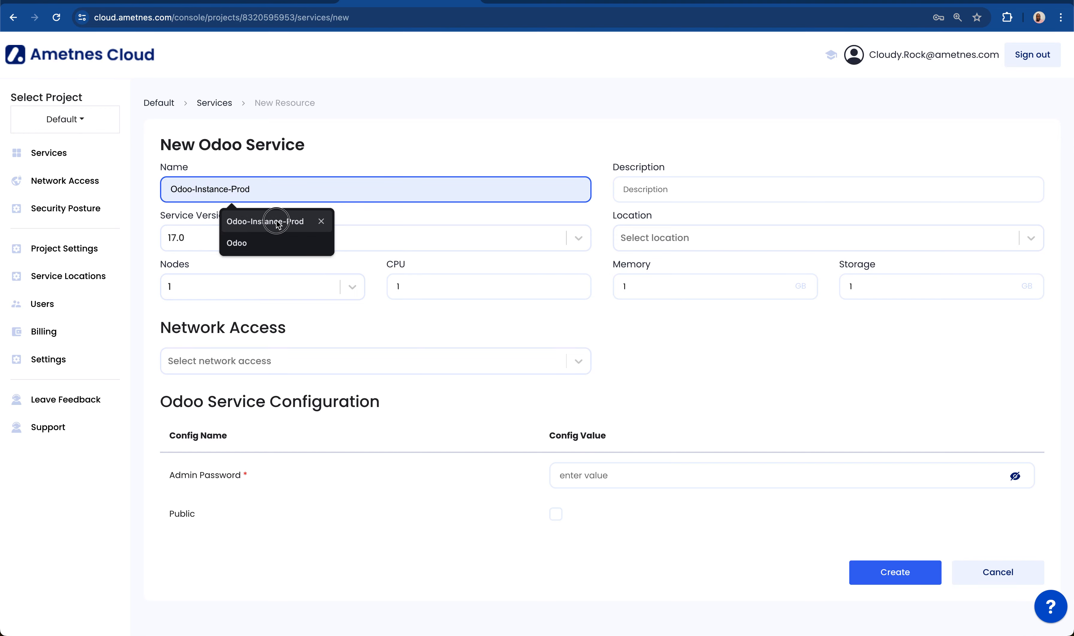
left_click(279, 221)
left_click(528, 247)
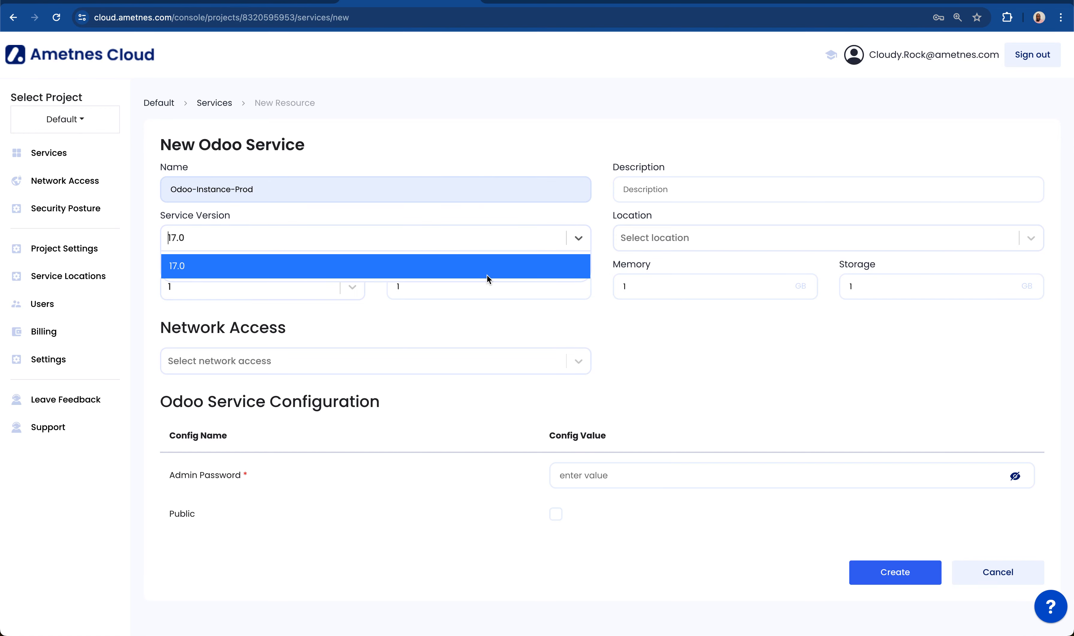
left_click(489, 273)
left_click(676, 243)
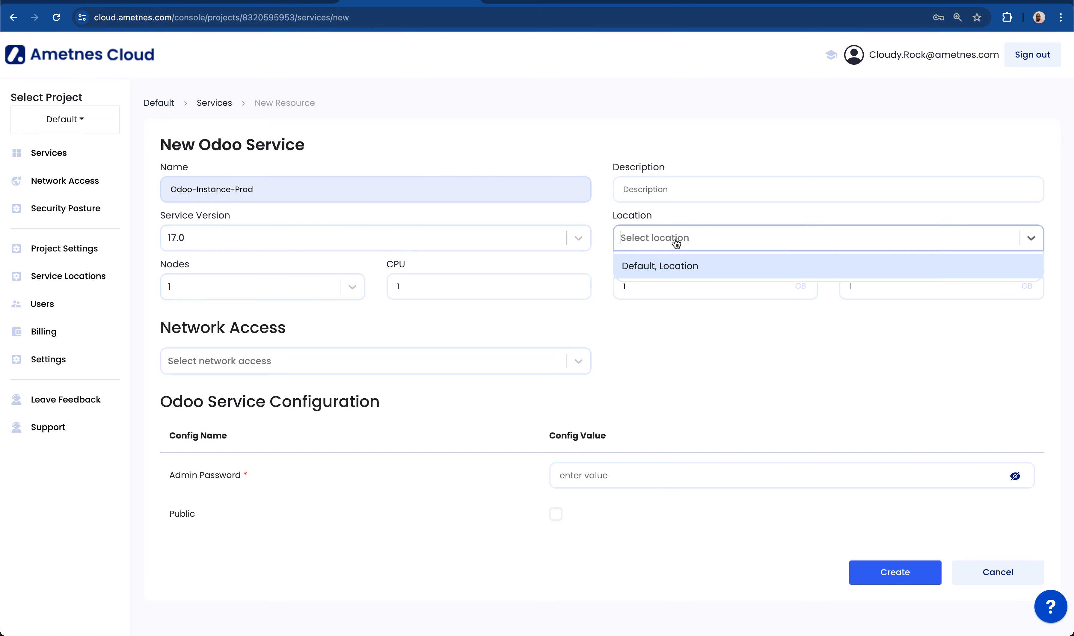
left_click(678, 267)
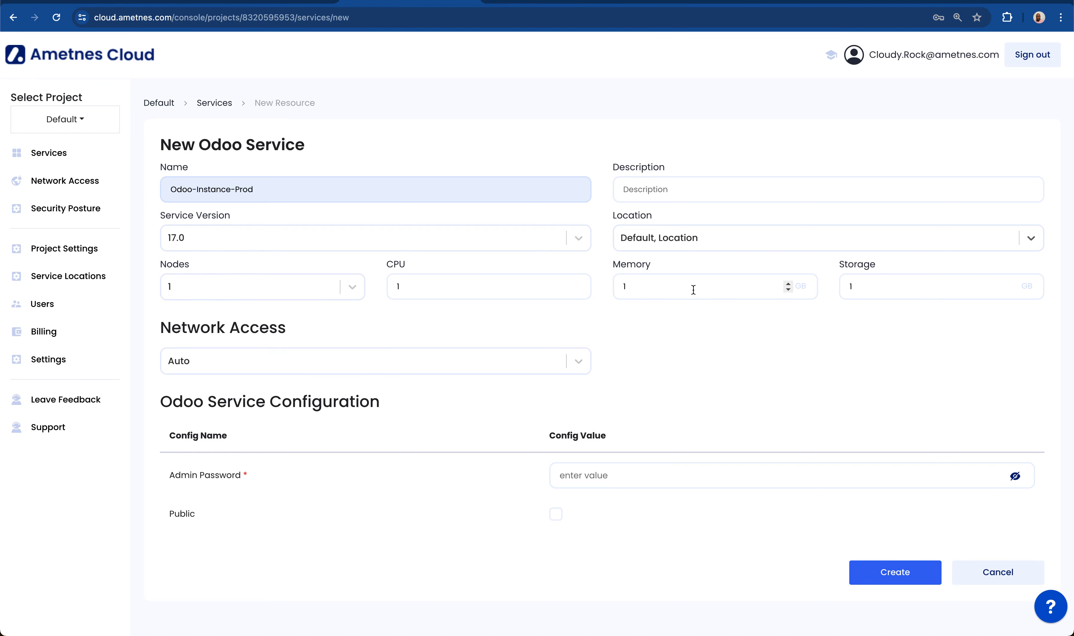
Enter the Odoo admin password, enable Public and create the service, dismissing the browser's offer to save the password
key("shift+Tab")
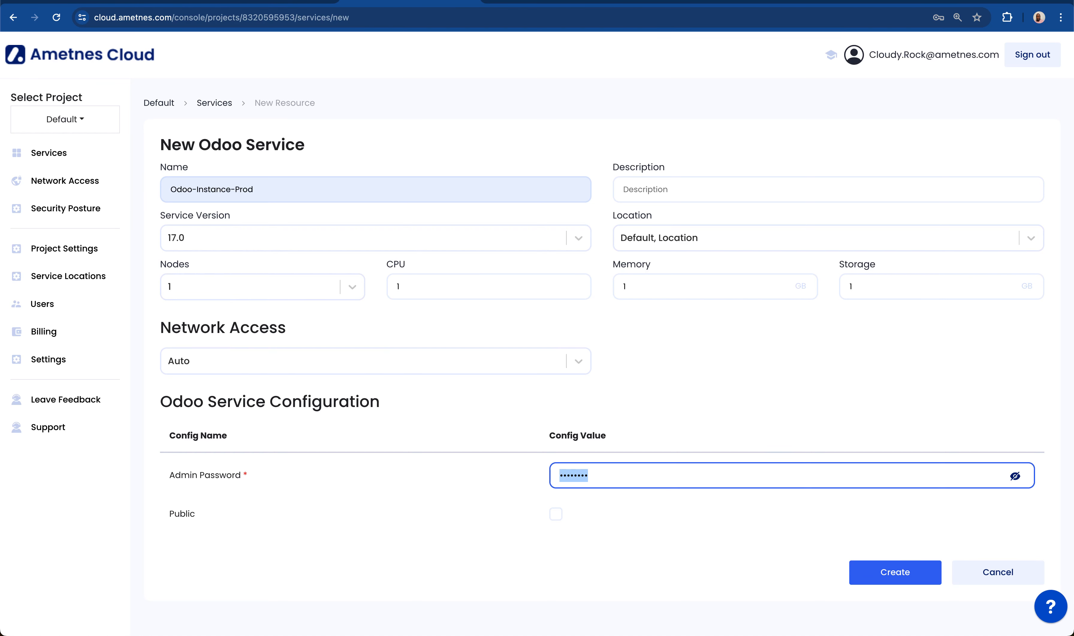
key("Tab")
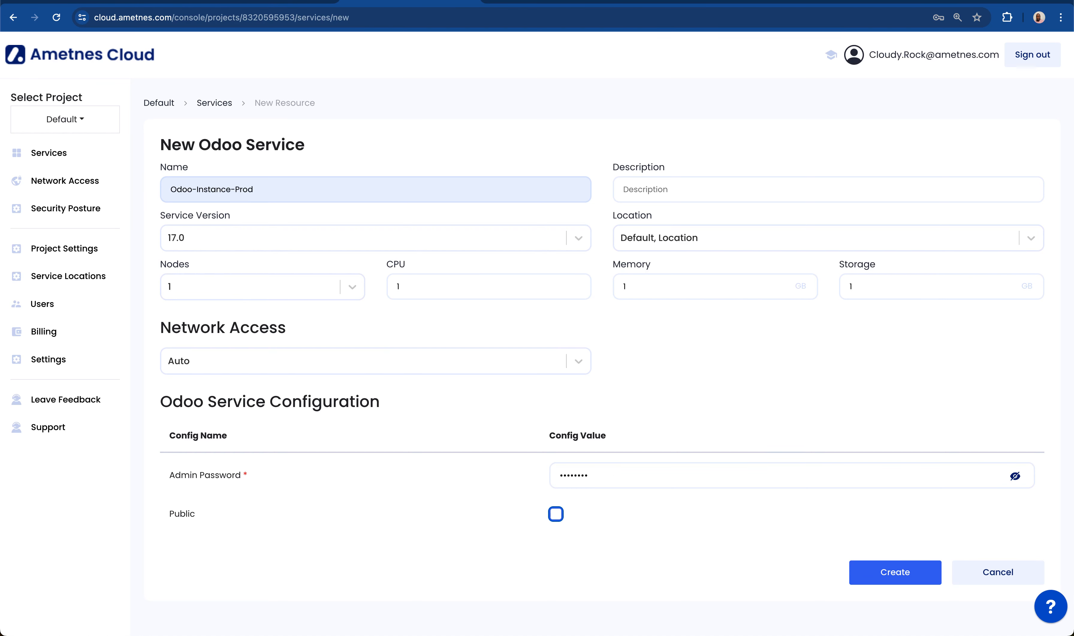
key("space")
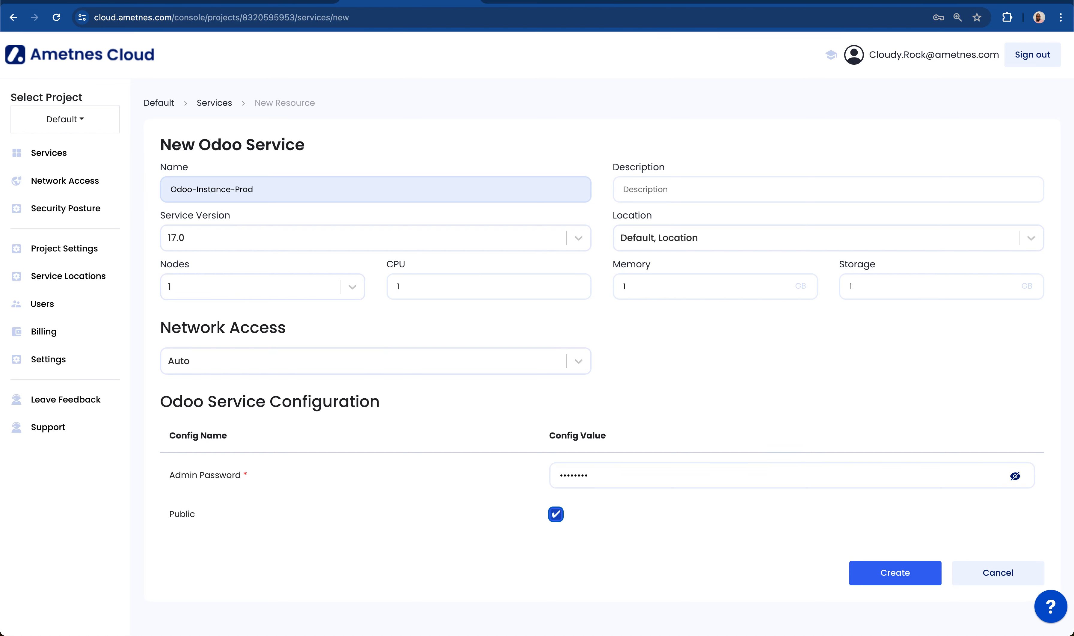
left_click(897, 574)
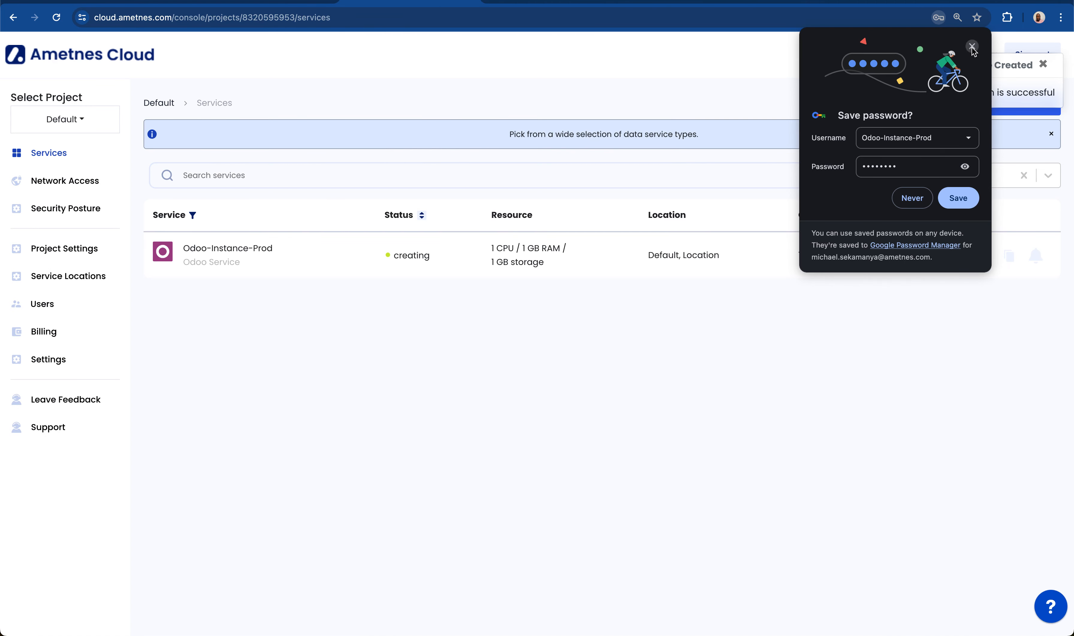
left_click(972, 46)
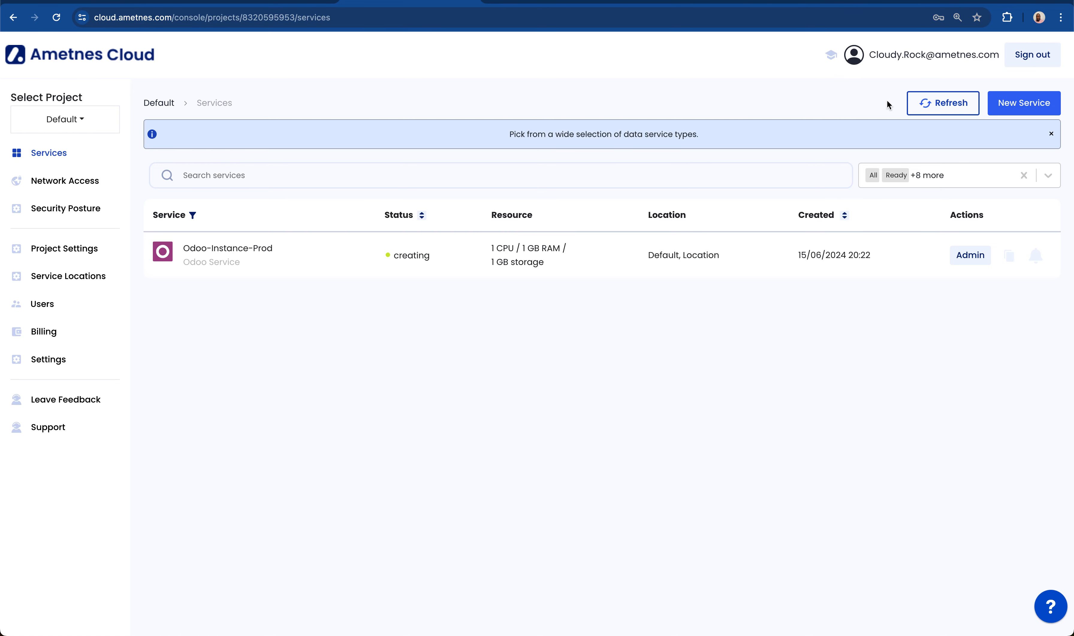
Refresh the Services list, open the admin page of Odoo-Instance-Prod and copy its host address from the attributes
left_click(942, 102)
left_click(943, 102)
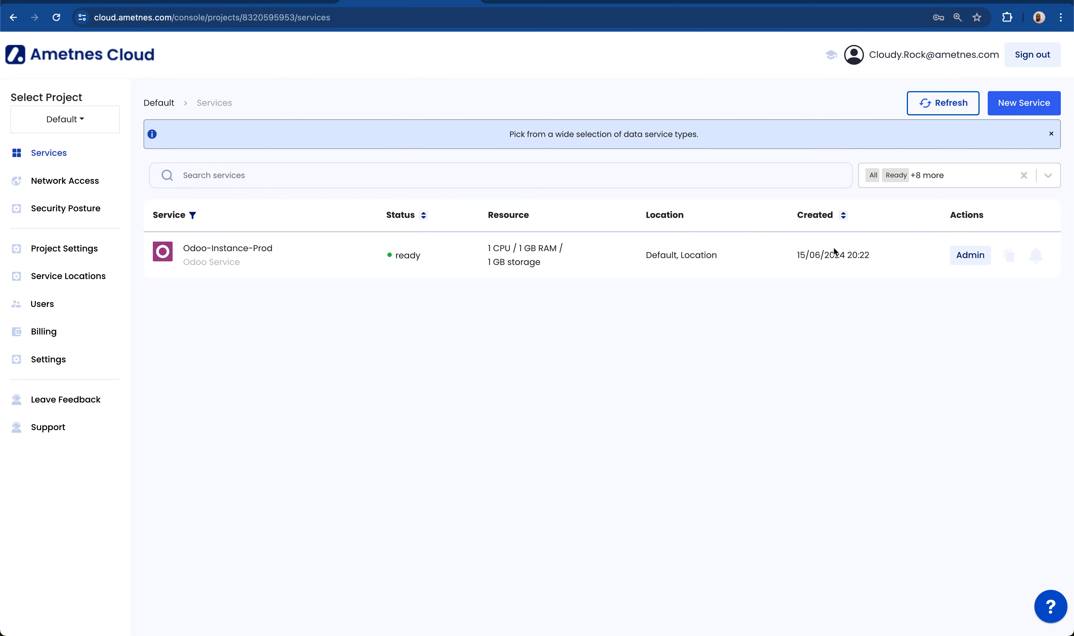
left_click(978, 255)
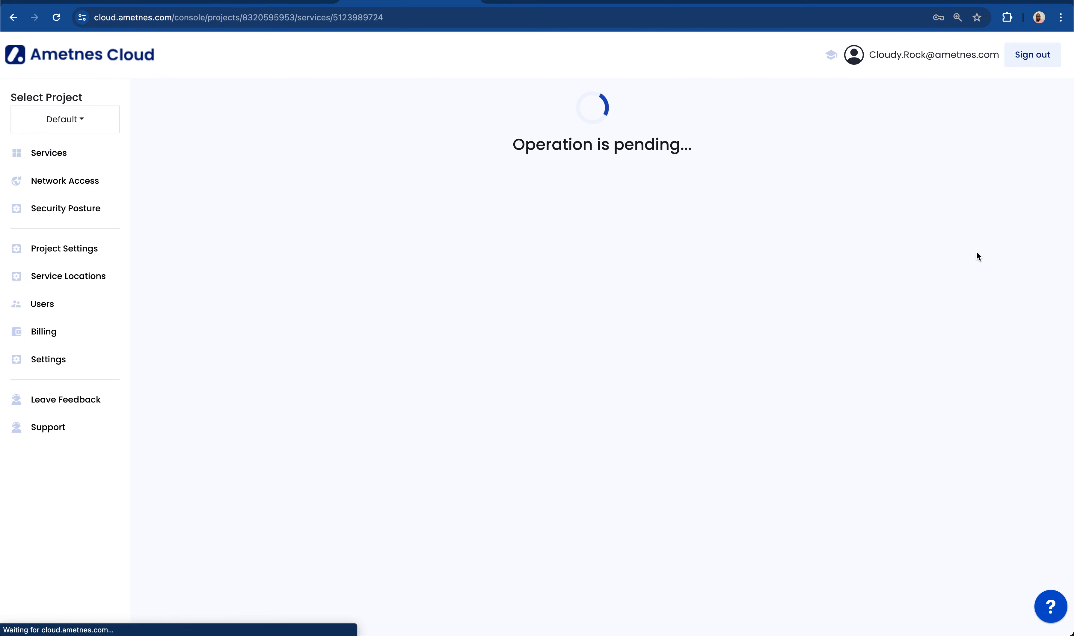
scroll(482, 255, "down", 1)
scroll(480, 255, "down", 5)
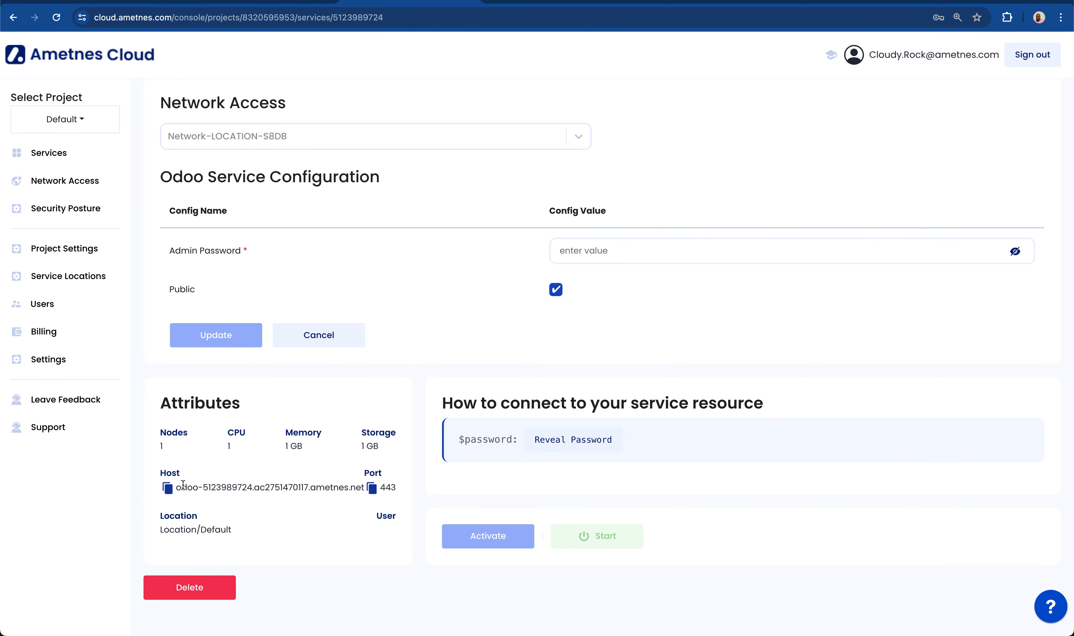
left_click(168, 488)
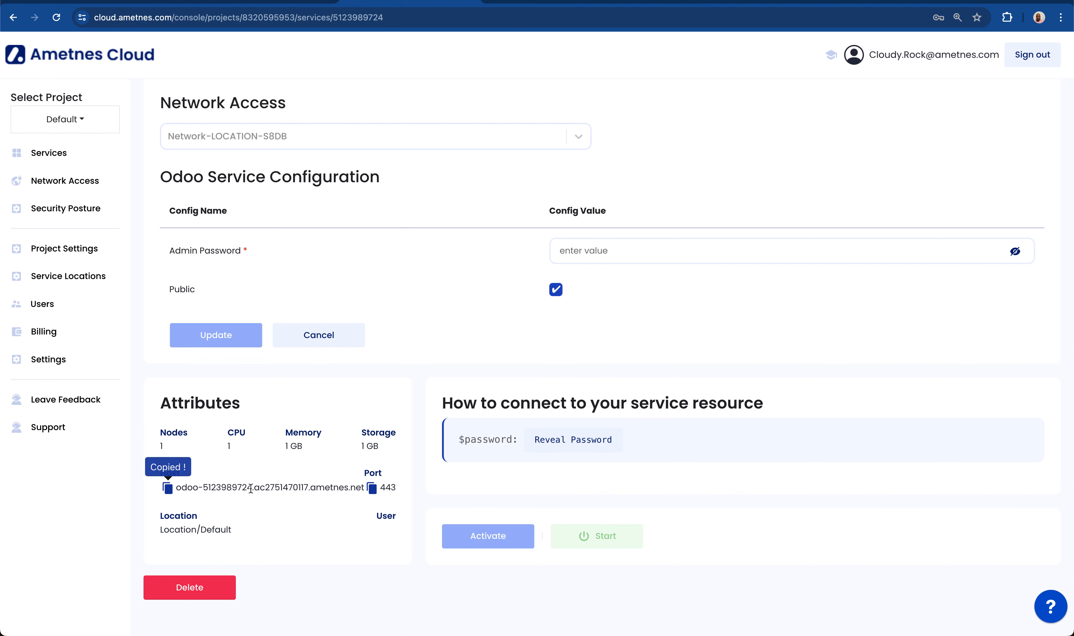
Load the copied Odoo host address in a new browser tab
key("super+t")
key("super+v")
key("Return")
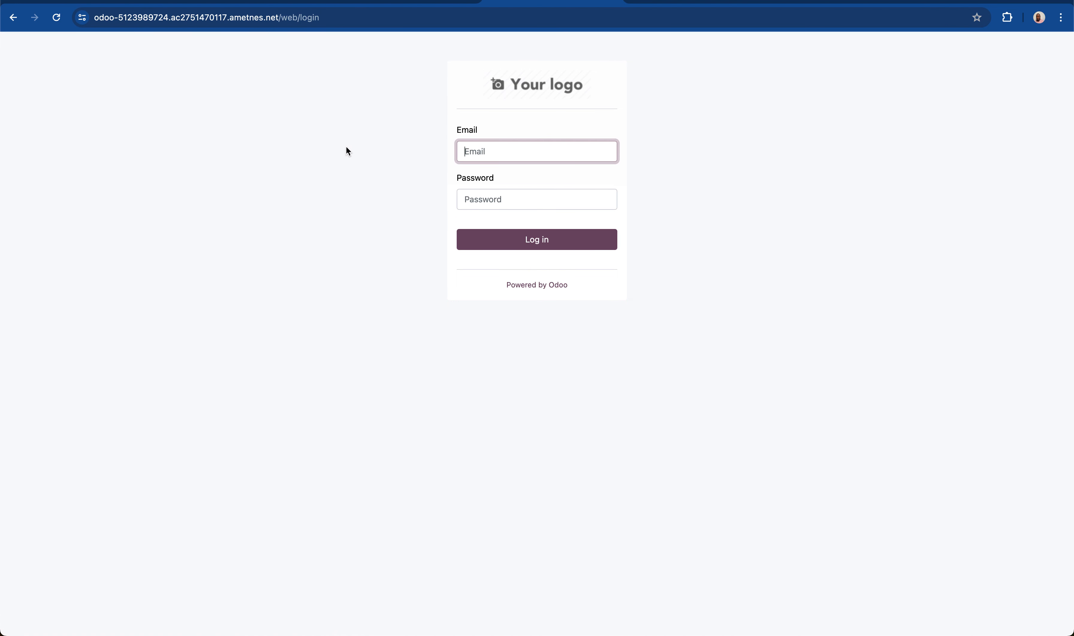
Copy the signed-in account's email from the Ametnes Cloud console and paste it into the Odoo login form's Email field
left_click(401, 1)
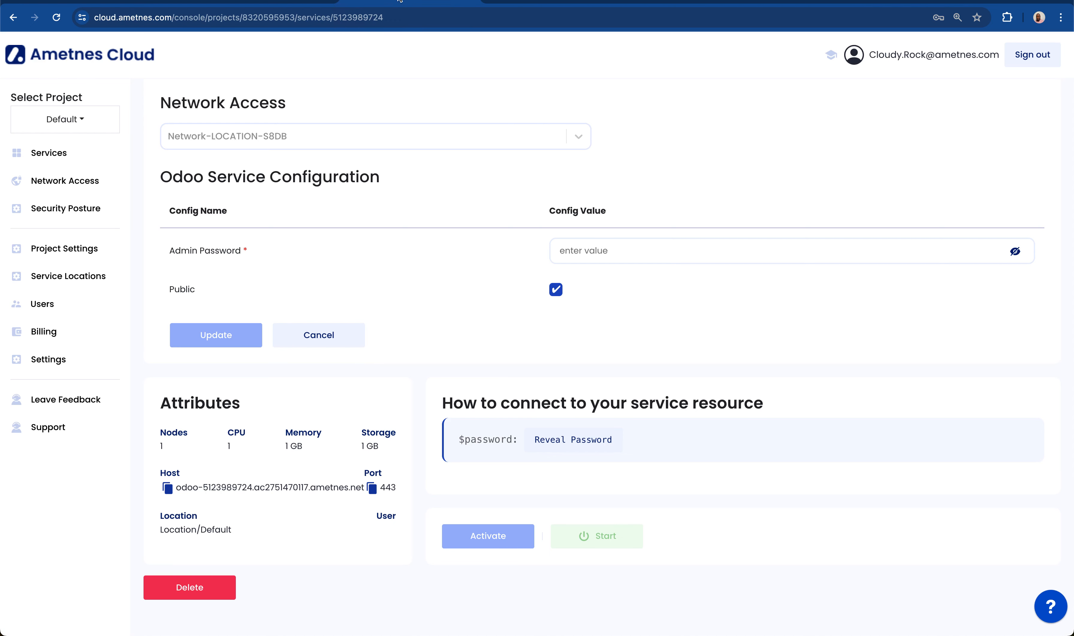
left_click_drag(869, 55, 993, 53)
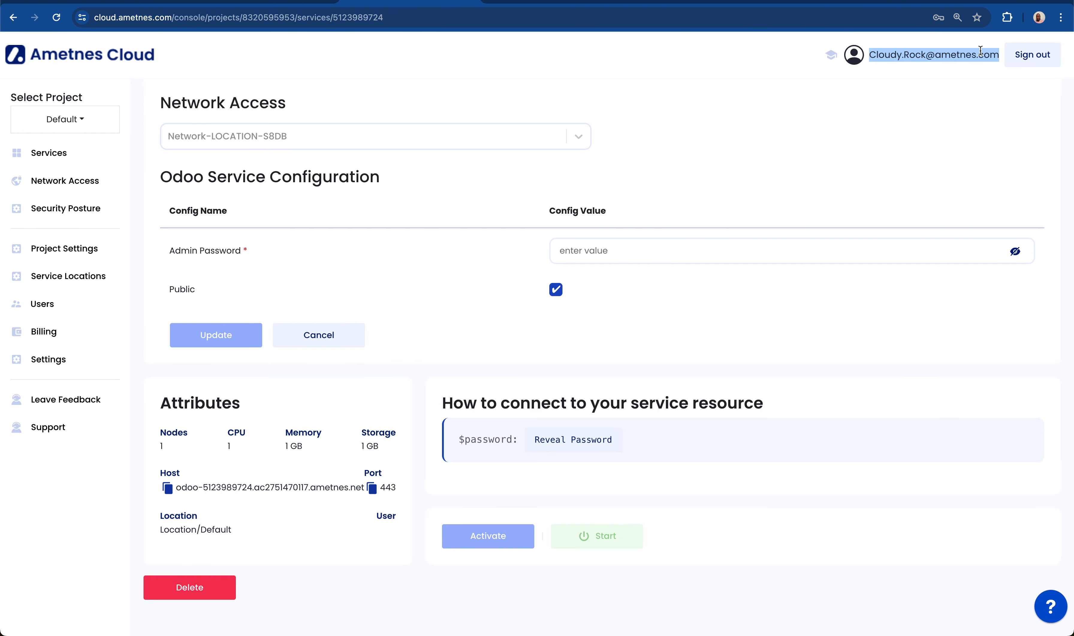
left_click(560, 3)
key("super+v")
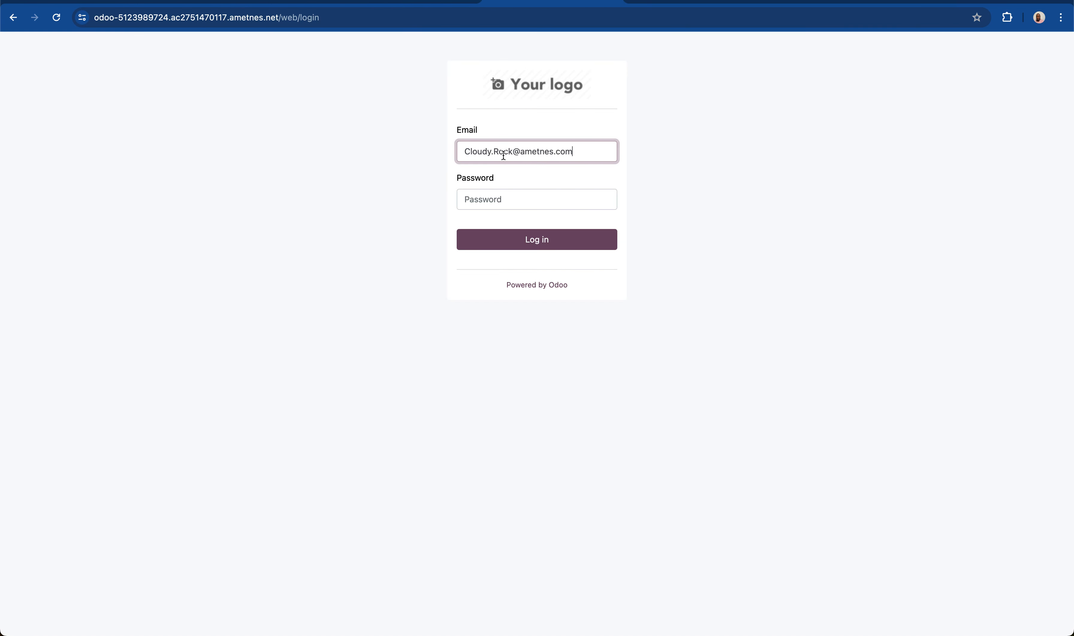
key("Tab")
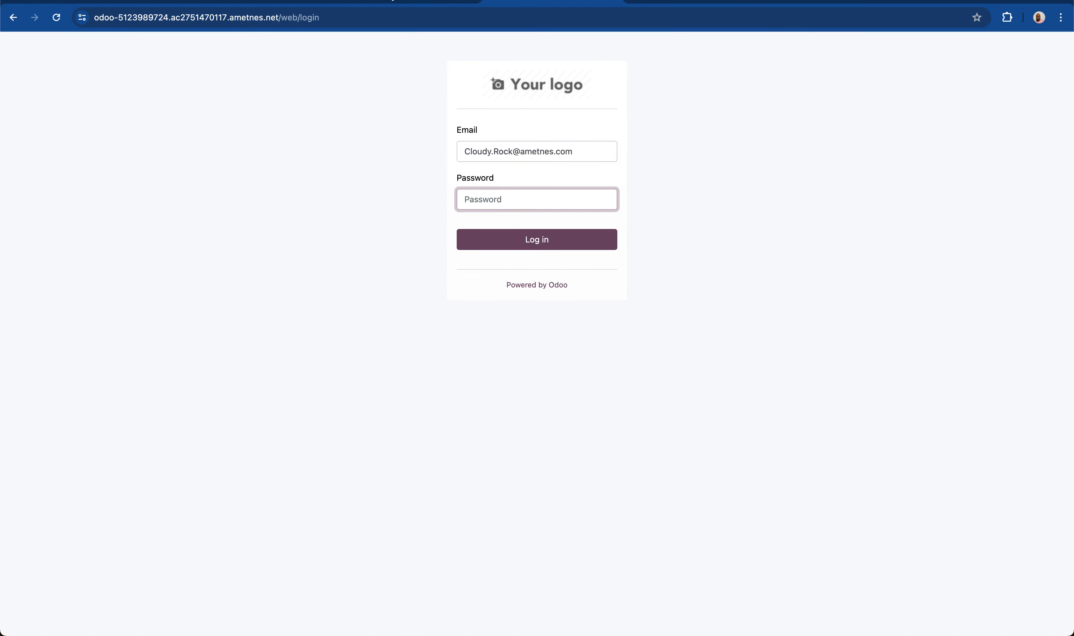
Enter the Odoo admin password, log in to Odoo and dismiss the browser's offer to save the password
left_click(408, 2)
left_click(514, 2)
type("********")
key("Return")
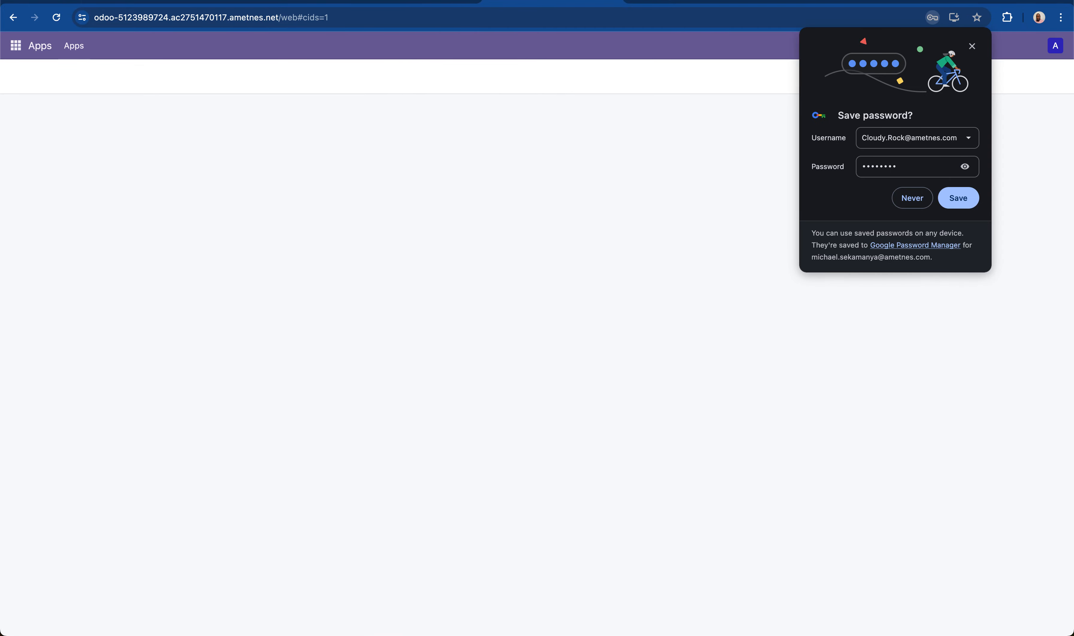
left_click(974, 46)
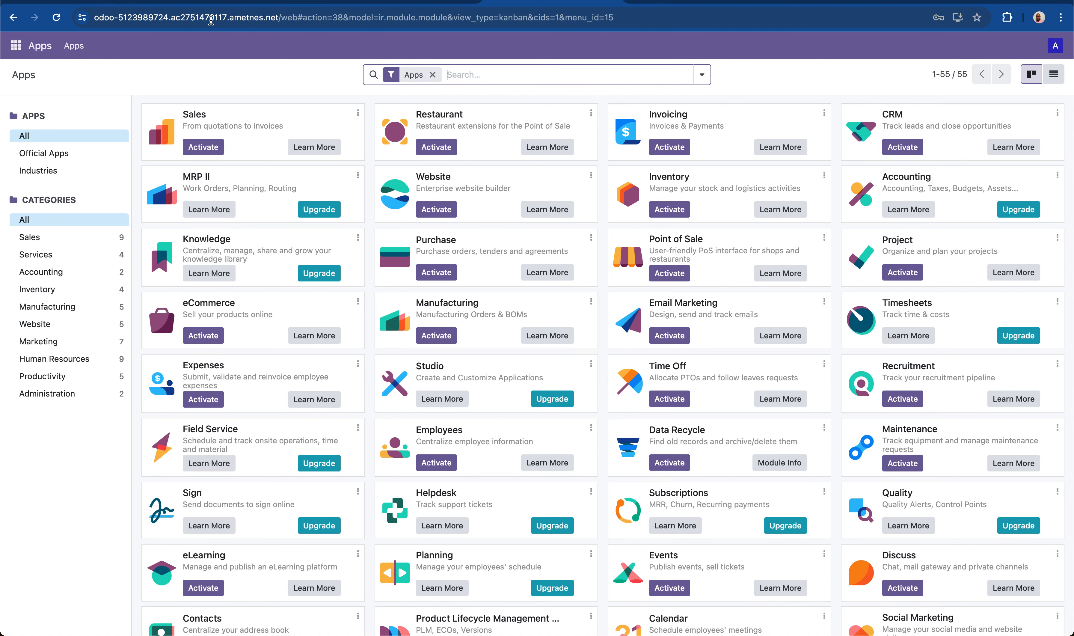
Switch back to the Ametnes Cloud console and open the account settings
left_click(382, 3)
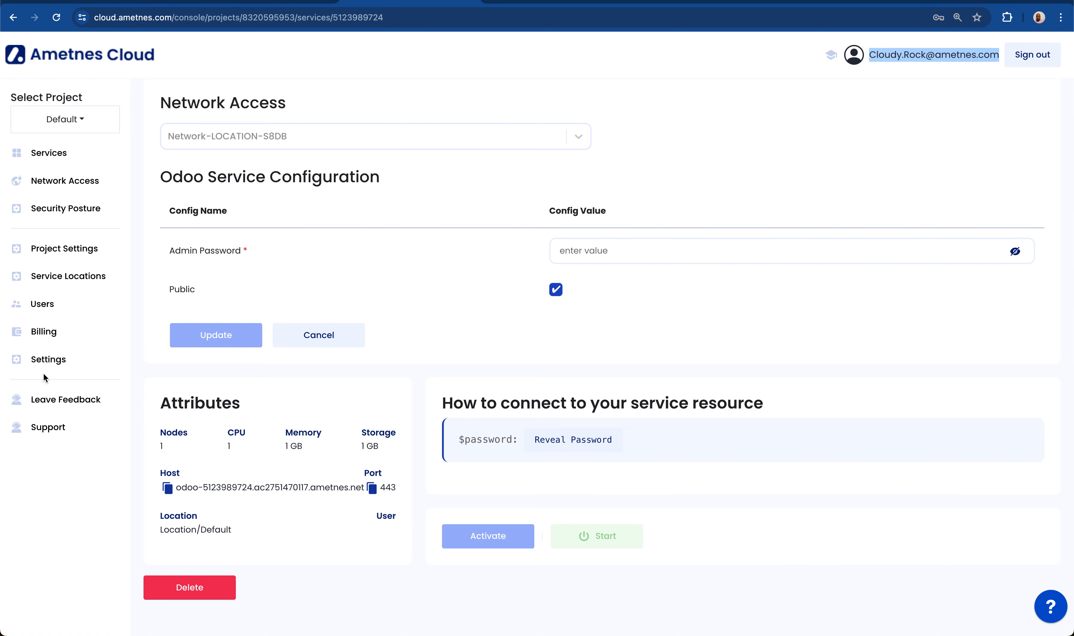
left_click(48, 358)
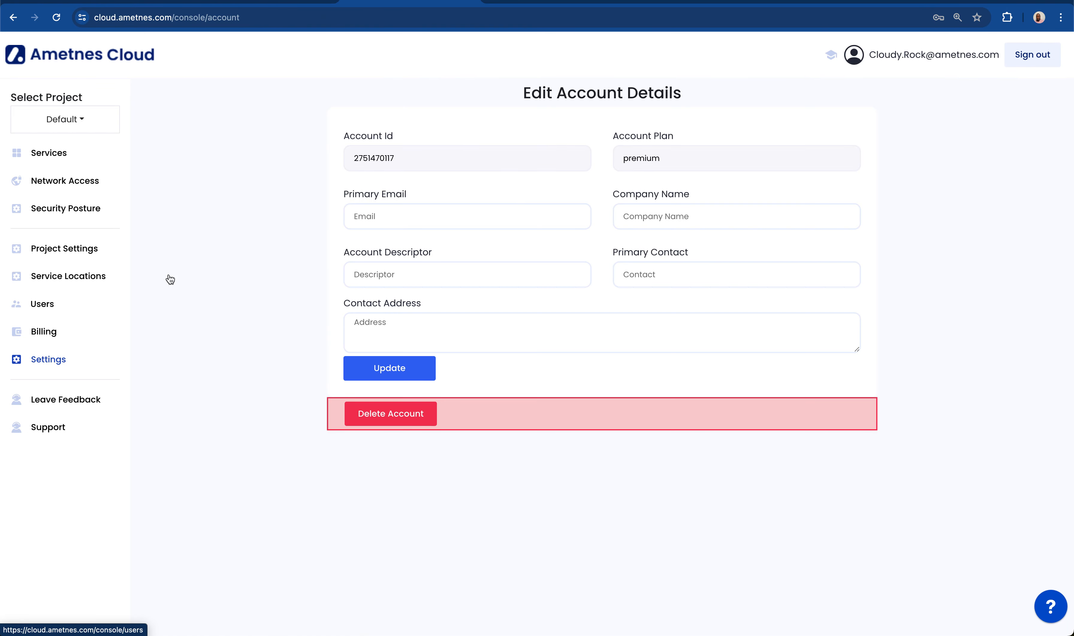